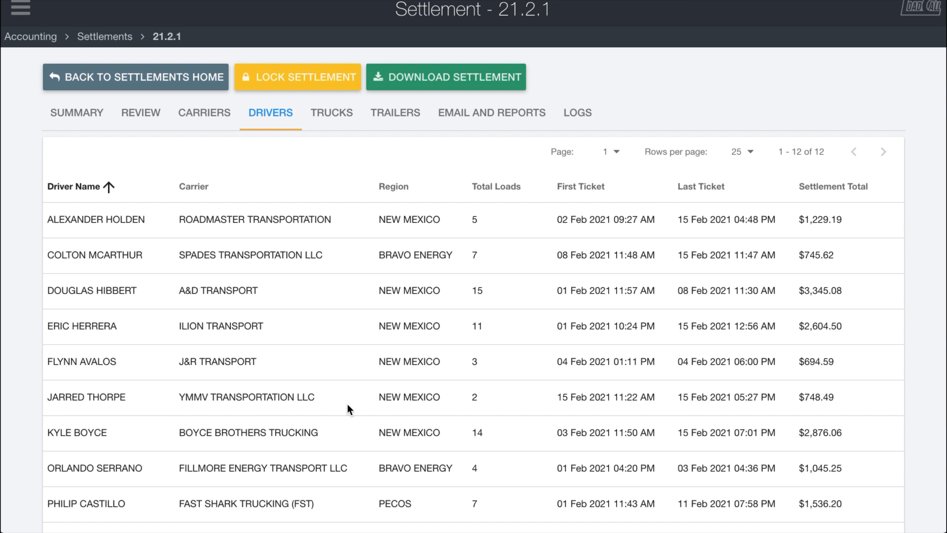
Sort the settlement's drivers by total loads and by first ticket date, each in descending order.
{"action": "double_click", "coordinate": [507, 187]}
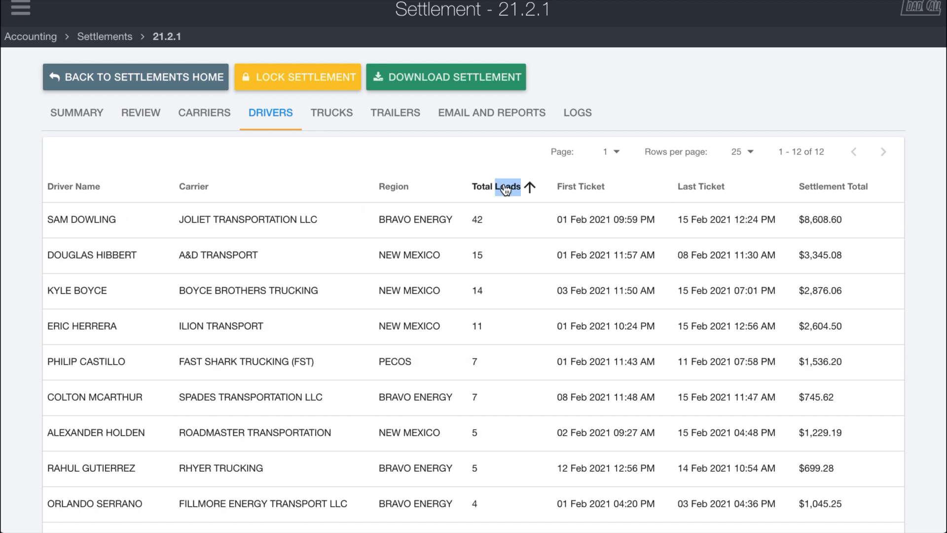
{"action": "double_click", "coordinate": [566, 188]}
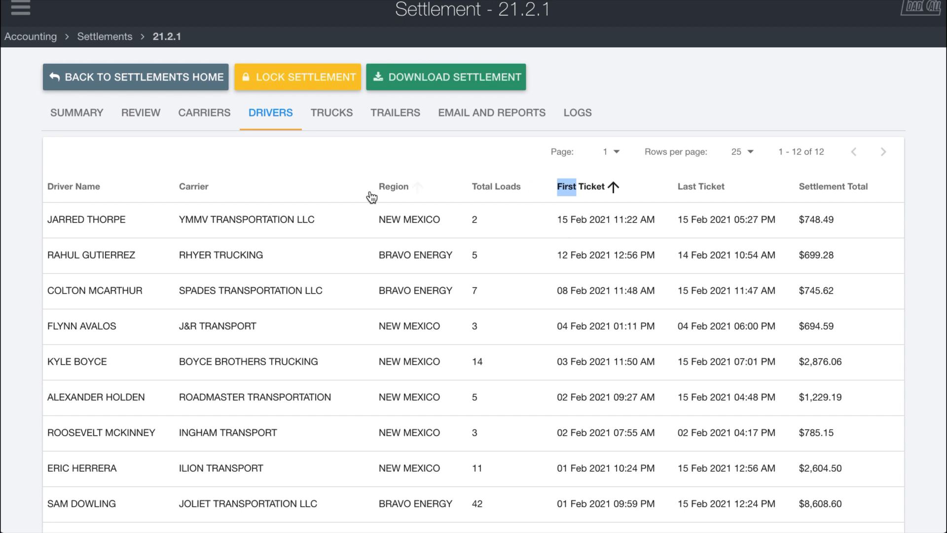
{"action": "left_click", "coordinate": [426, 225]}
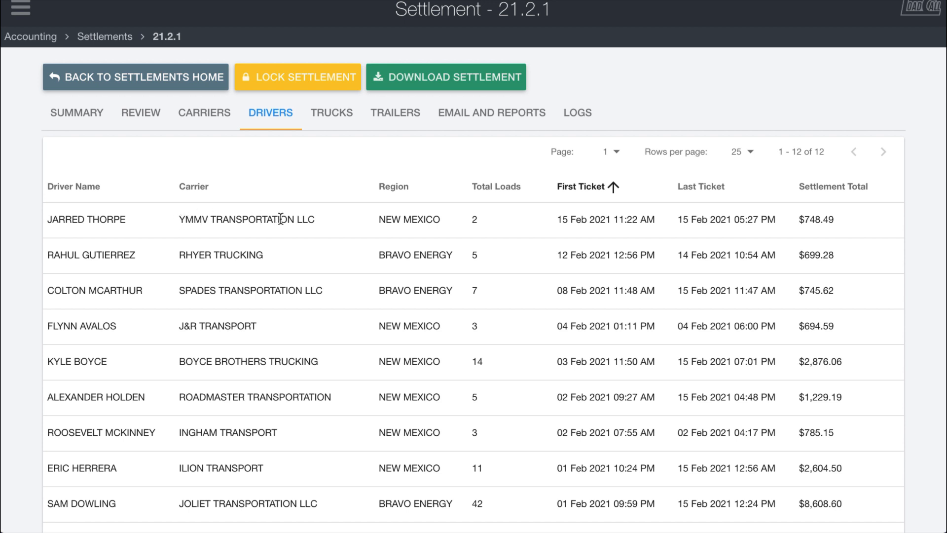
Examine the settlement's trucks, including their carriers, active days, ticket dates, ticket counts, and invoice and settlement totals.
{"action": "left_click", "coordinate": [333, 119]}
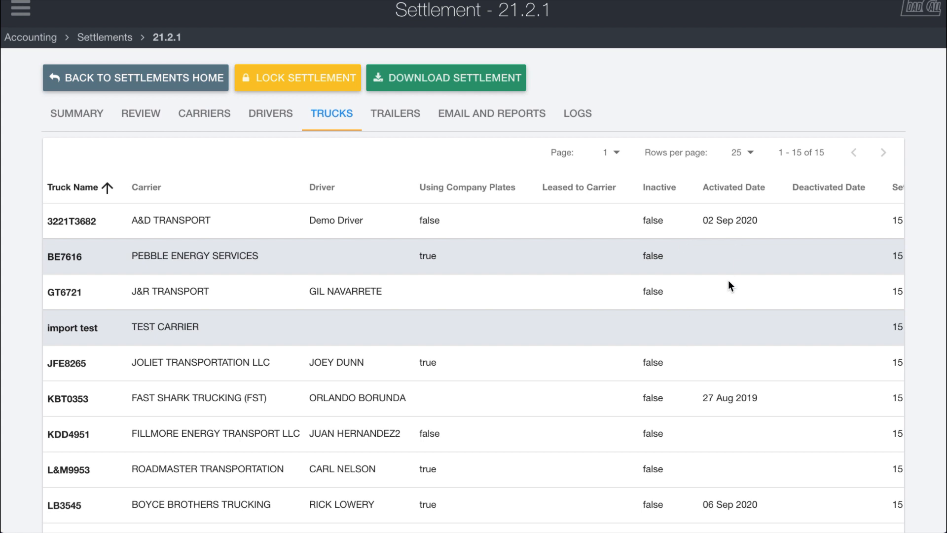
{"action": "scroll", "coordinate": [728, 282], "scroll_direction": "right", "scroll_amount": 6}
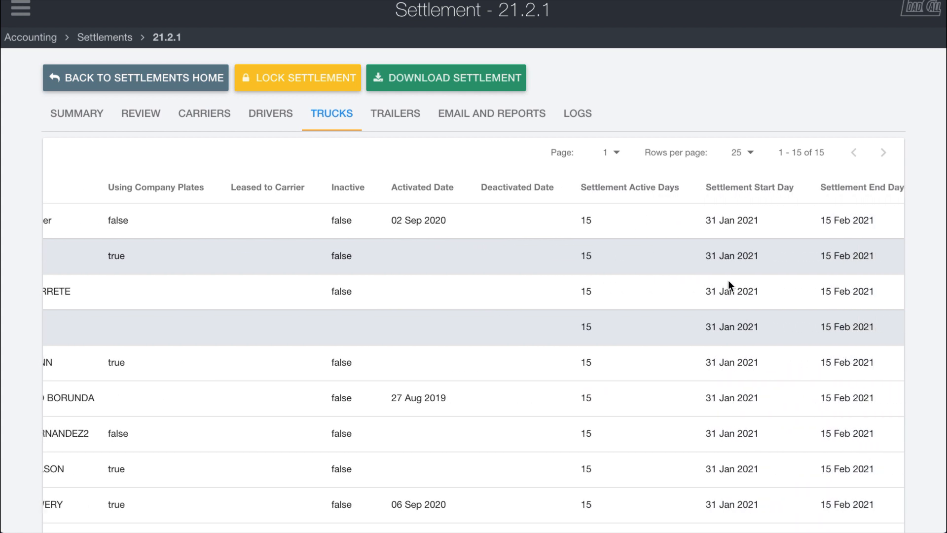
{"action": "scroll", "coordinate": [728, 280], "scroll_direction": "right", "scroll_amount": 2}
{"action": "scroll", "coordinate": [567, 315], "scroll_direction": "right", "scroll_amount": 7}
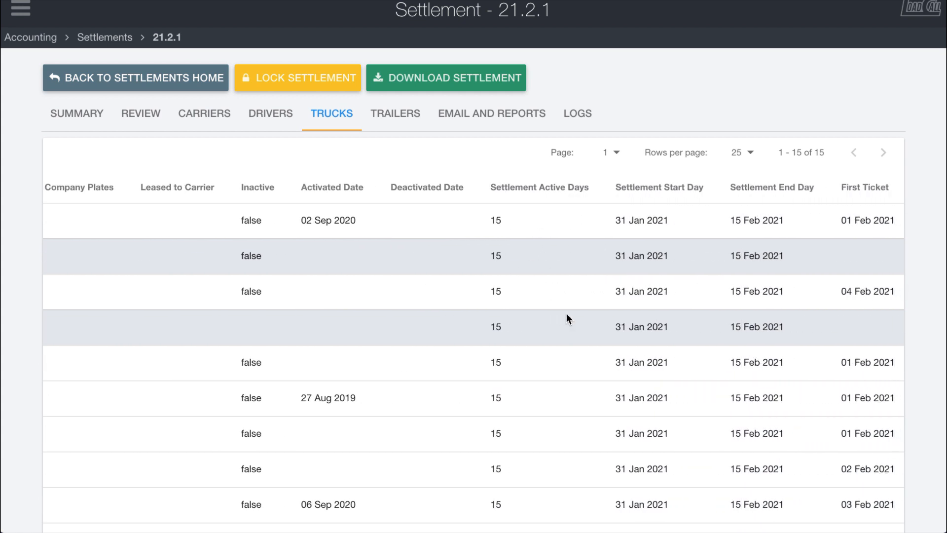
{"action": "scroll", "coordinate": [603, 304], "scroll_direction": "right", "scroll_amount": 3}
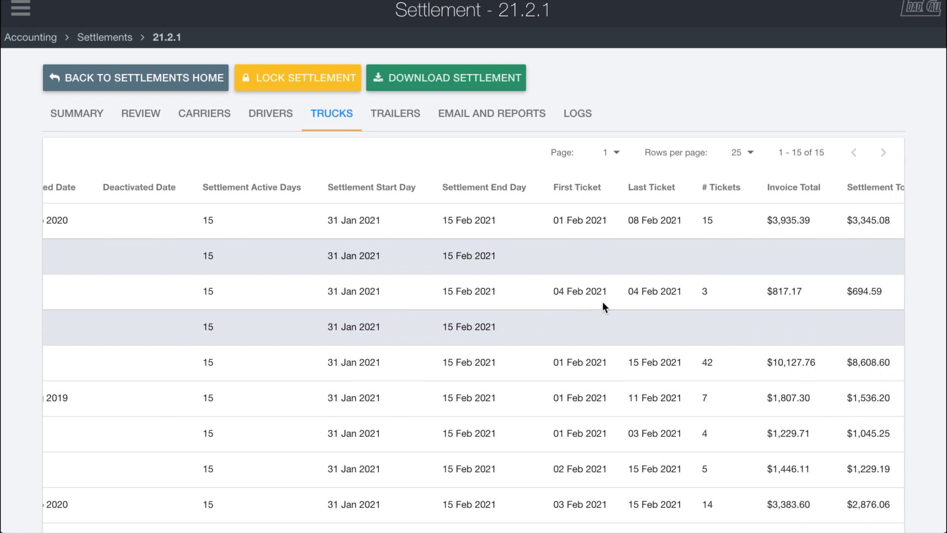
{"action": "scroll", "coordinate": [602, 301], "scroll_direction": "down", "scroll_amount": 5}
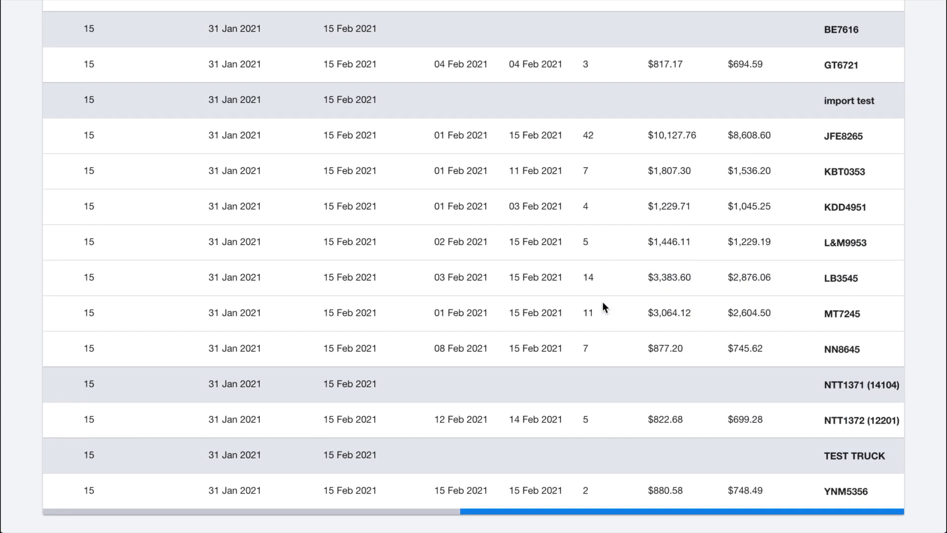
{"action": "scroll", "coordinate": [602, 301], "scroll_direction": "up", "scroll_amount": 5}
{"action": "scroll", "coordinate": [602, 301], "scroll_direction": "left", "scroll_amount": 10}
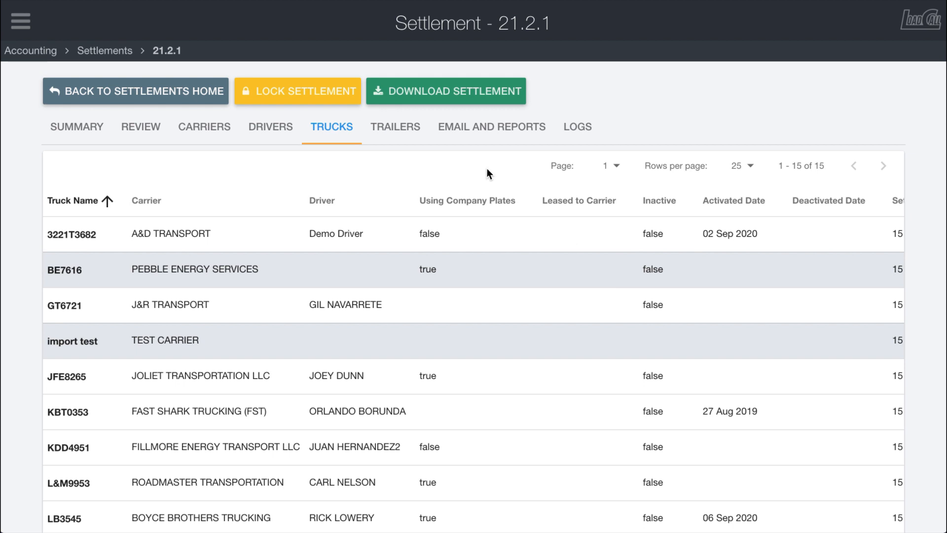
Examine the settlement's trailers, including their lease details, fee types, activation dates and settlement active days.
{"action": "left_click", "coordinate": [395, 127]}
{"action": "scroll", "coordinate": [334, 290], "scroll_direction": "right", "scroll_amount": 10}
{"action": "scroll", "coordinate": [334, 291], "scroll_direction": "left", "scroll_amount": 8}
{"action": "scroll", "coordinate": [334, 289], "scroll_direction": "left", "scroll_amount": 5}
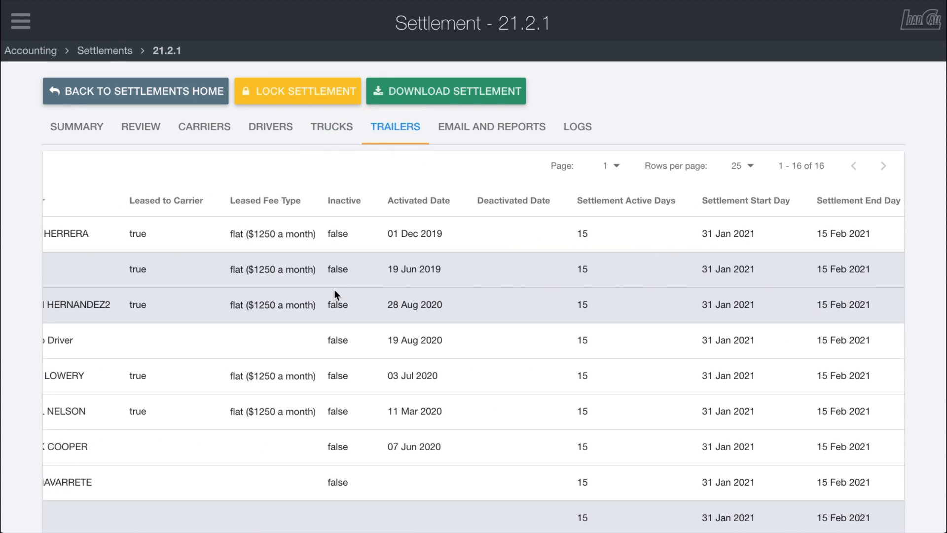
{"action": "scroll", "coordinate": [368, 274], "scroll_direction": "left", "scroll_amount": 5}
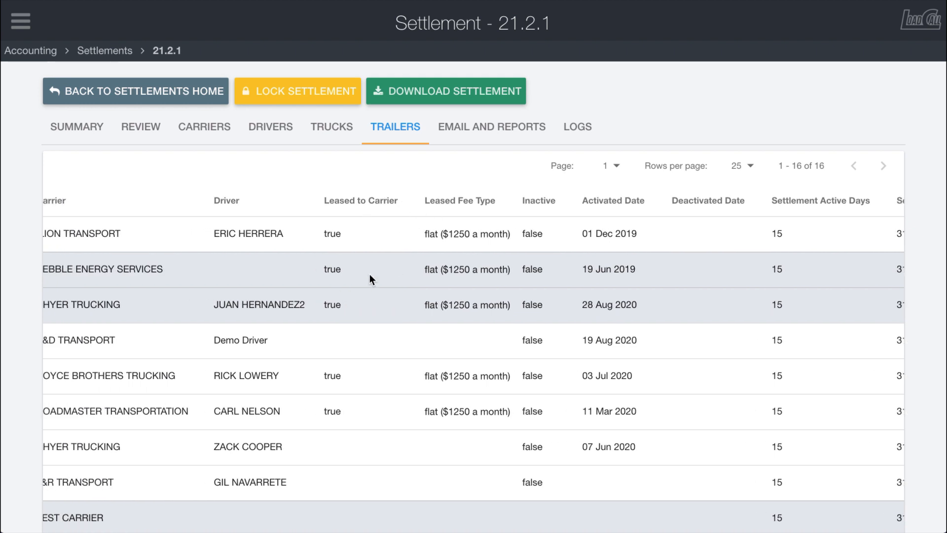
Examine the carriers' subtotals and settlement payout breakdowns, and view the management actions available for A&D Transport.
{"action": "left_click", "coordinate": [206, 129]}
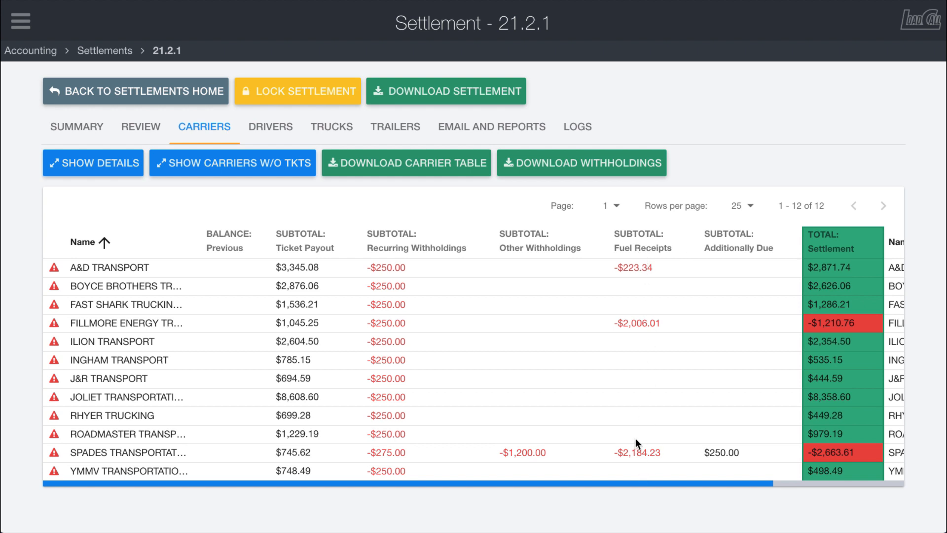
{"action": "scroll", "coordinate": [693, 377], "scroll_direction": "right", "scroll_amount": 2}
{"action": "scroll", "coordinate": [693, 375], "scroll_direction": "right", "scroll_amount": 10}
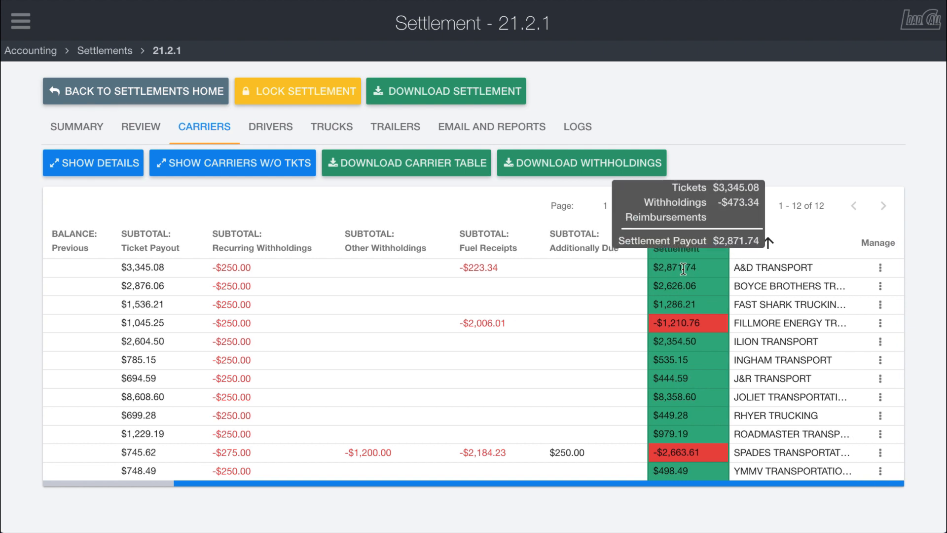
{"action": "mouse_move", "coordinate": [677, 301]}
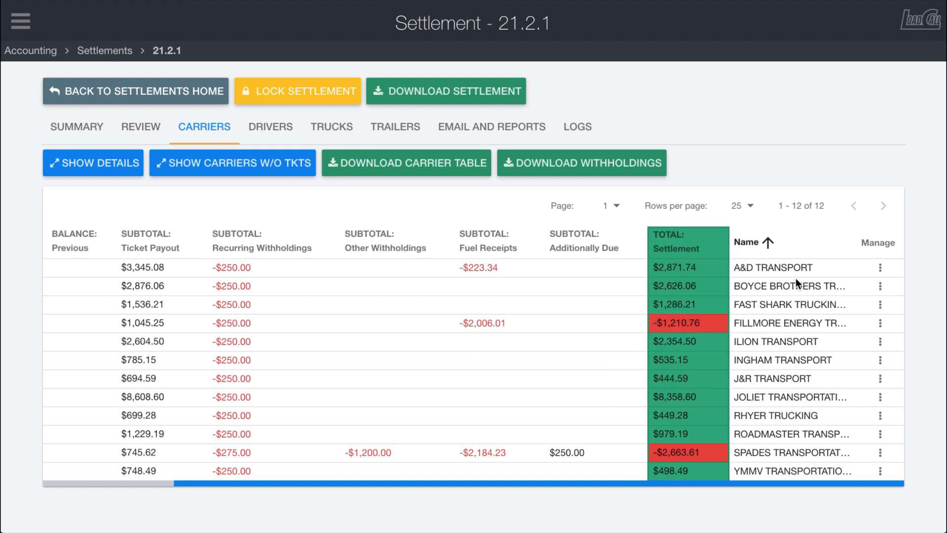
{"action": "left_click", "coordinate": [880, 267]}
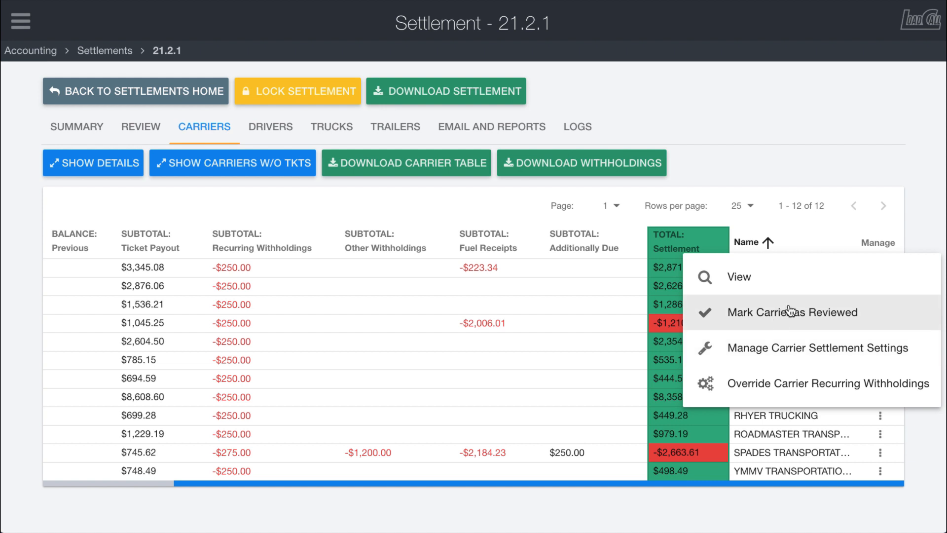
{"action": "left_click", "coordinate": [545, 295]}
{"action": "scroll", "coordinate": [559, 273], "scroll_direction": "left", "scroll_amount": 3}
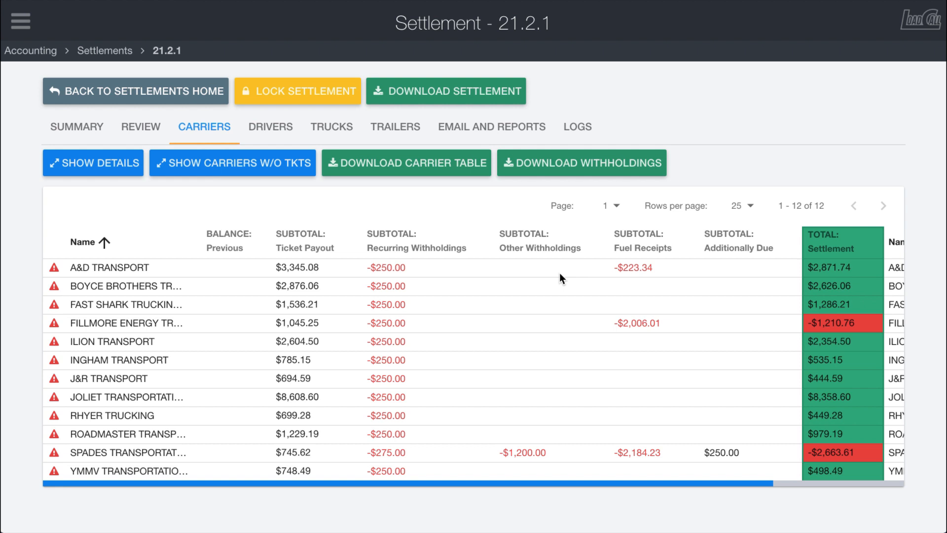
{"action": "scroll", "coordinate": [753, 271], "scroll_direction": "right", "scroll_amount": 5}
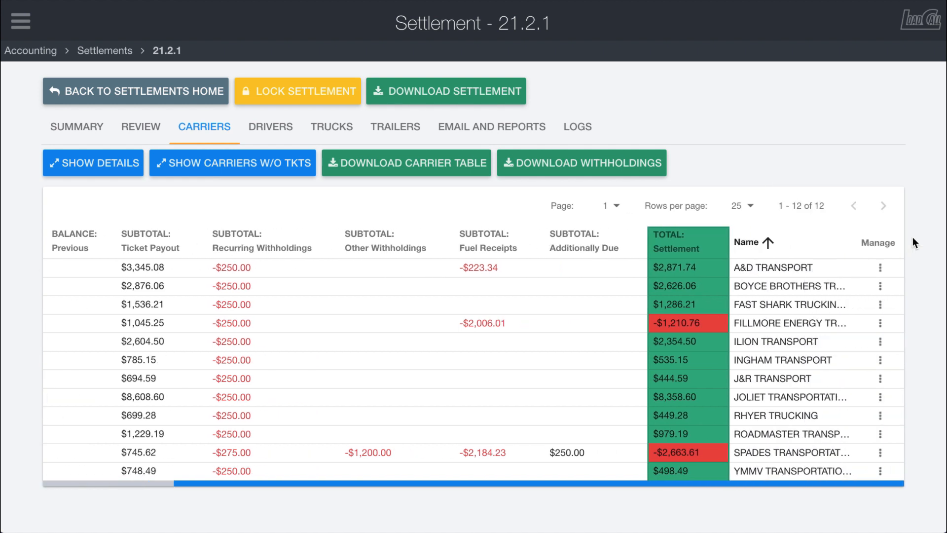
Mark the carrier A&D Transport as reviewed and view its review details.
{"action": "left_click", "coordinate": [877, 267]}
{"action": "left_click", "coordinate": [795, 316]}
{"action": "scroll", "coordinate": [562, 279], "scroll_direction": "left", "scroll_amount": 3}
{"action": "scroll", "coordinate": [339, 318], "scroll_direction": "left", "scroll_amount": 2}
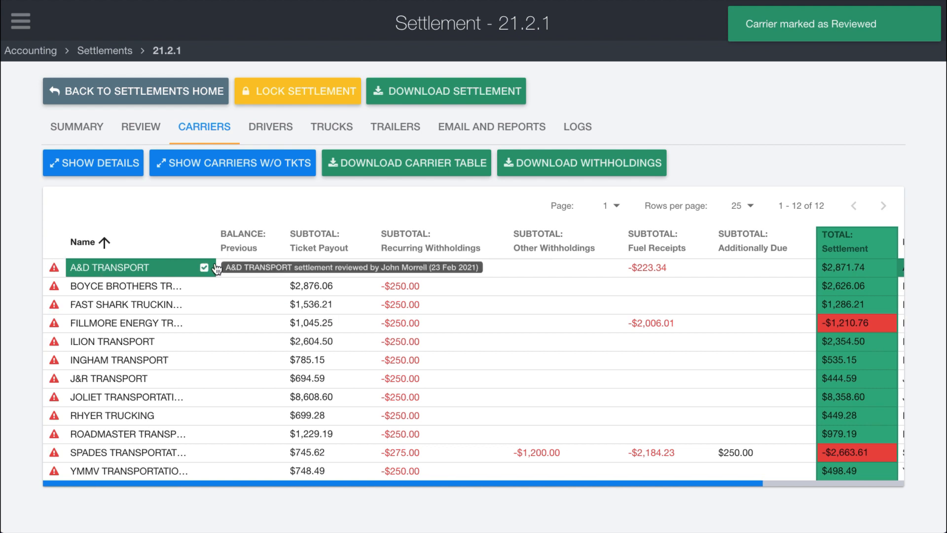
{"action": "mouse_move", "coordinate": [191, 269]}
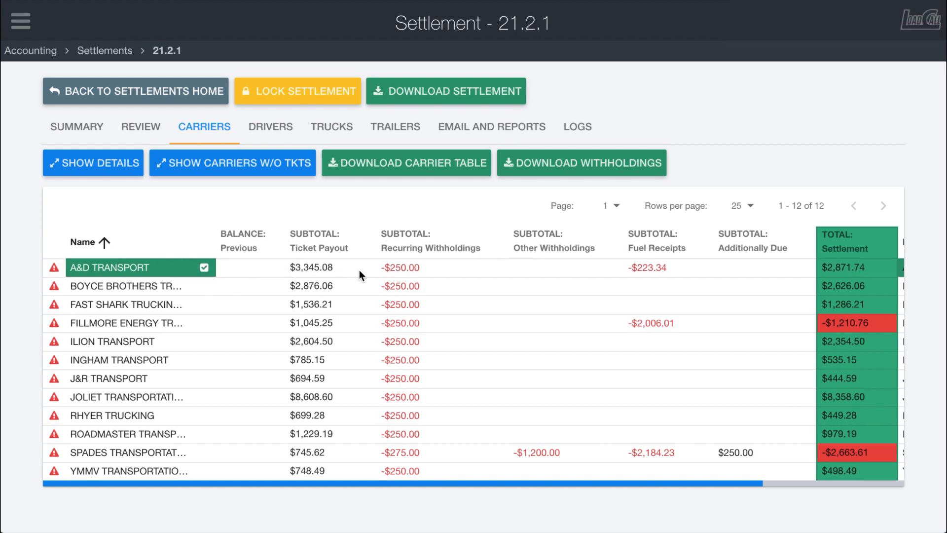
Mark the carrier A&D Transport as not reviewed.
{"action": "scroll", "coordinate": [359, 270], "scroll_direction": "right", "scroll_amount": 5}
{"action": "scroll", "coordinate": [360, 271], "scroll_direction": "left", "scroll_amount": 3}
{"action": "scroll", "coordinate": [536, 282], "scroll_direction": "right", "scroll_amount": 5}
{"action": "left_click", "coordinate": [876, 285]}
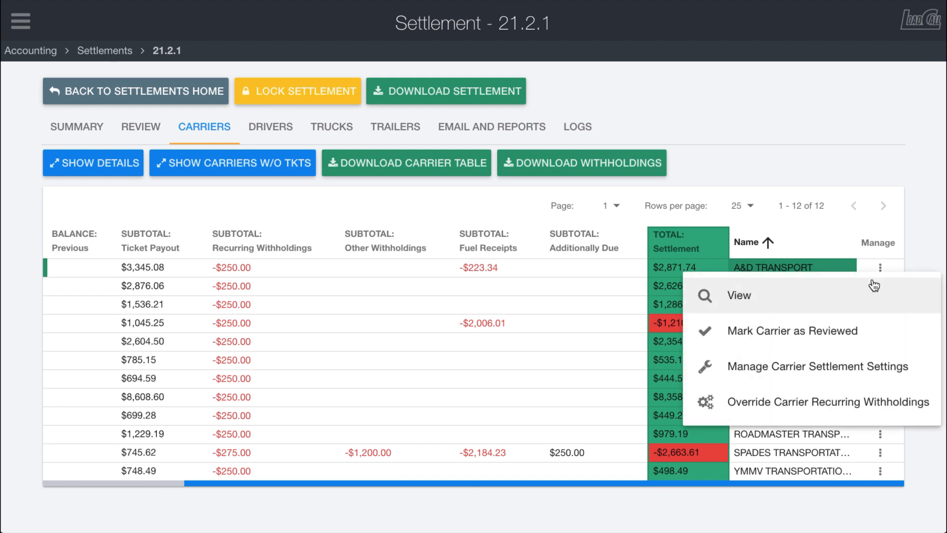
{"action": "left_click", "coordinate": [795, 338]}
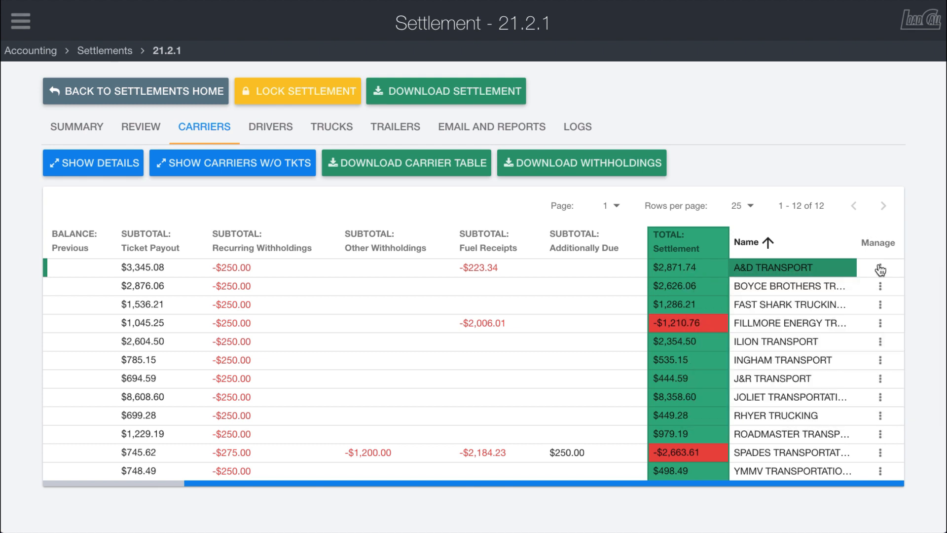
{"action": "left_click", "coordinate": [880, 268]}
{"action": "left_click", "coordinate": [776, 325]}
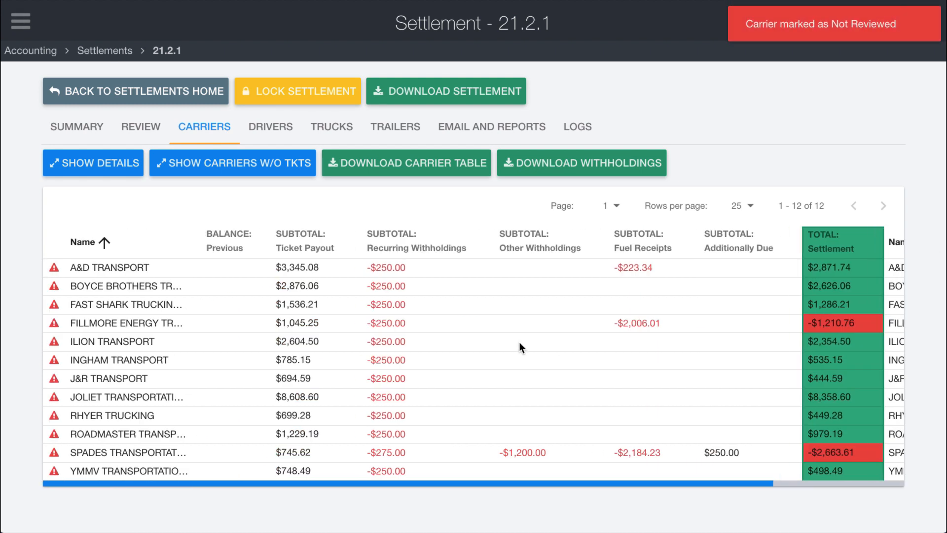
Review A&D Transport's carrier settlement settings for payout type, escrow account and settlement email, and close them without changes.
{"action": "left_click", "coordinate": [880, 270]}
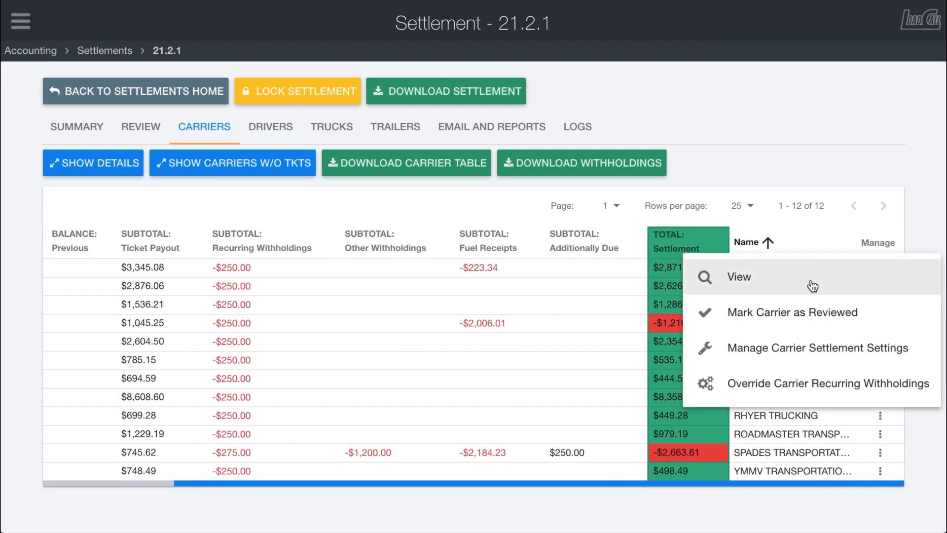
{"action": "left_click", "coordinate": [739, 348]}
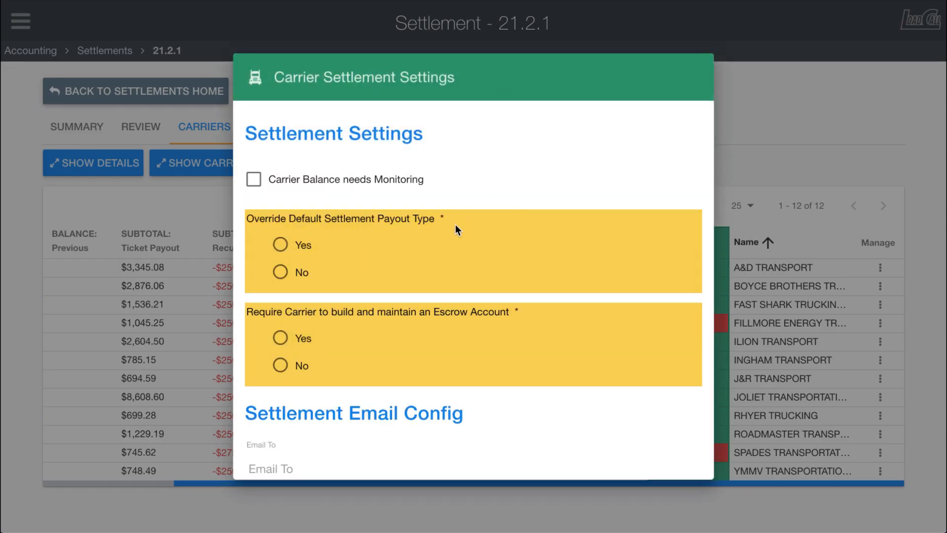
{"action": "scroll", "coordinate": [452, 243], "scroll_direction": "down", "scroll_amount": 3}
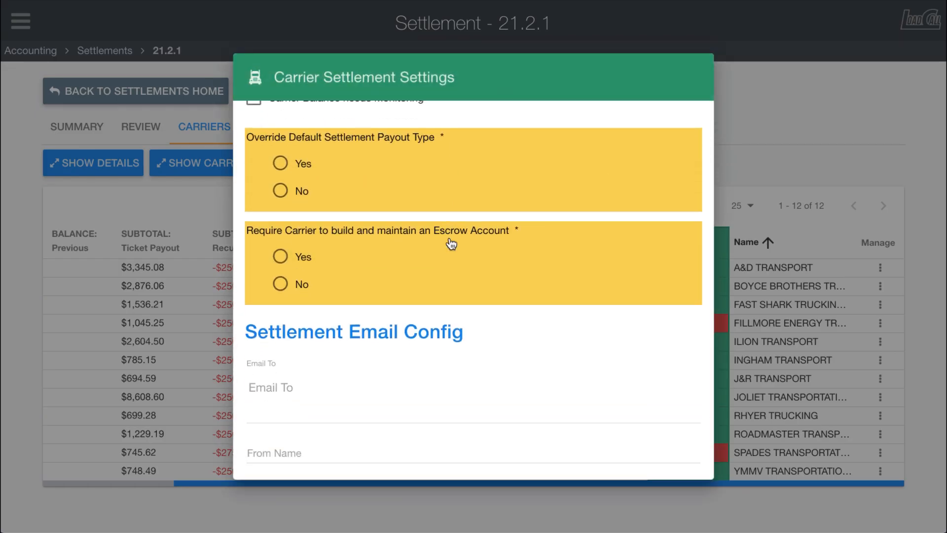
{"action": "scroll", "coordinate": [451, 244], "scroll_direction": "up", "scroll_amount": 2}
{"action": "scroll", "coordinate": [451, 244], "scroll_direction": "up", "scroll_amount": 1}
{"action": "scroll", "coordinate": [452, 243], "scroll_direction": "down", "scroll_amount": 5}
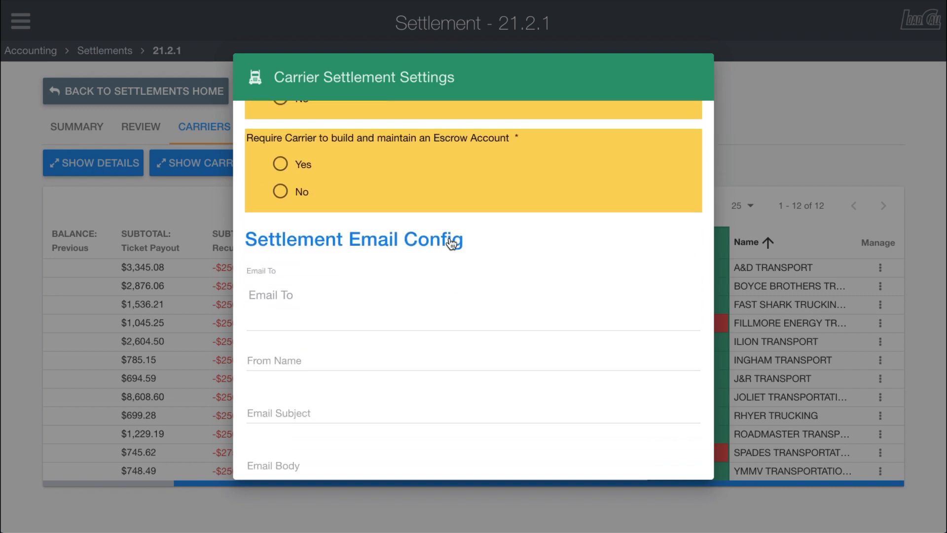
{"action": "left_click", "coordinate": [146, 295]}
View the recurring withholding override options for Boyce Brothers Trucking and close them without changes.
{"action": "left_click", "coordinate": [887, 287]}
{"action": "left_click", "coordinate": [808, 399]}
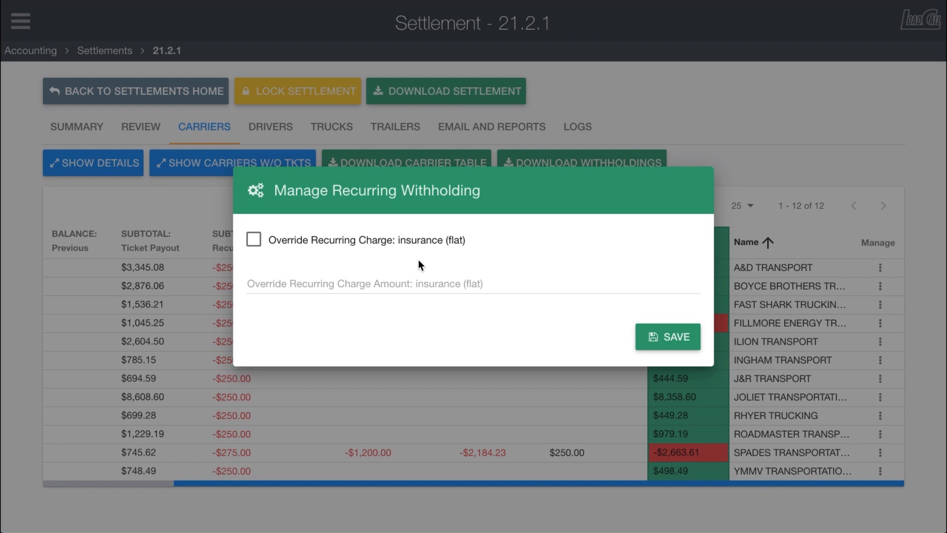
{"action": "left_click", "coordinate": [158, 463]}
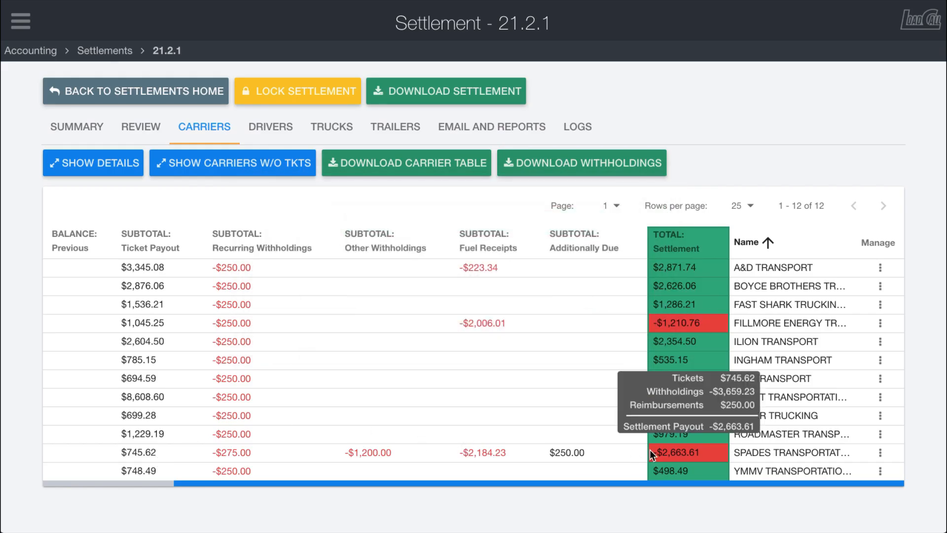
Override the flat insurance recurring charge for Spades Transportation with an amount of 200 and save it.
{"action": "scroll", "coordinate": [664, 463], "scroll_direction": "left", "scroll_amount": 5}
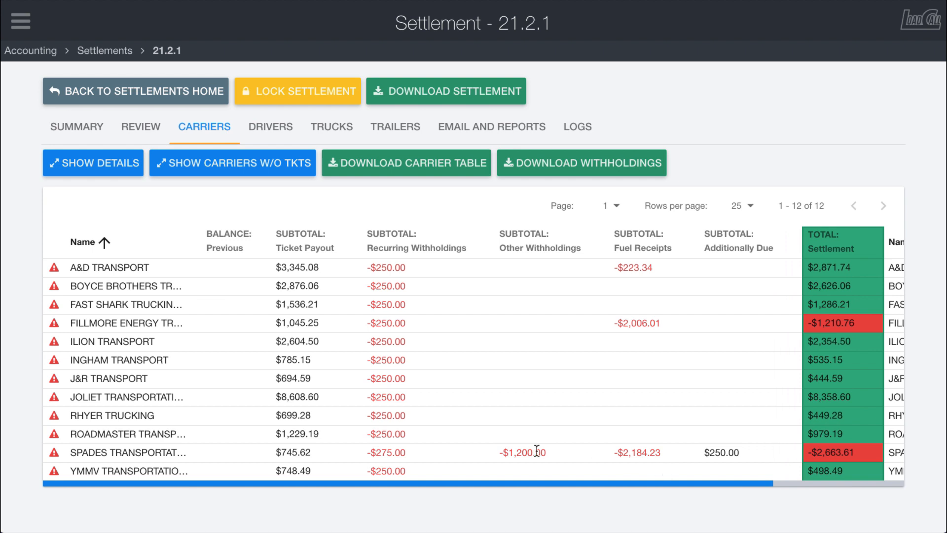
{"action": "scroll", "coordinate": [587, 443], "scroll_direction": "right", "scroll_amount": 5}
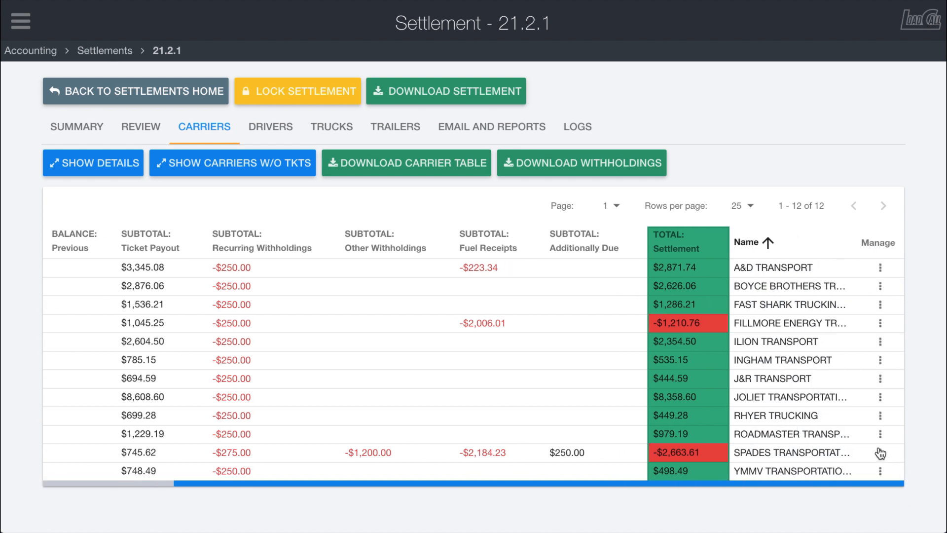
{"action": "left_click", "coordinate": [880, 452]}
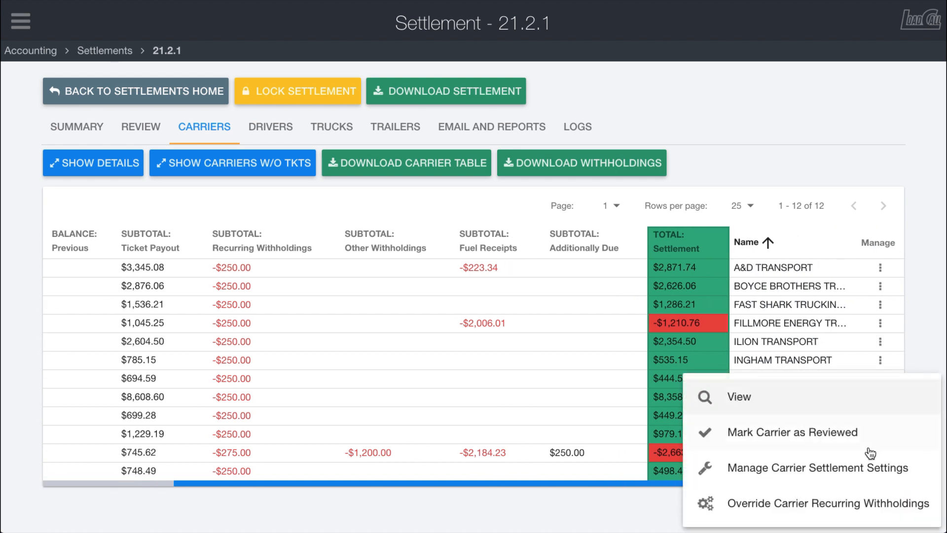
{"action": "left_click", "coordinate": [784, 504]}
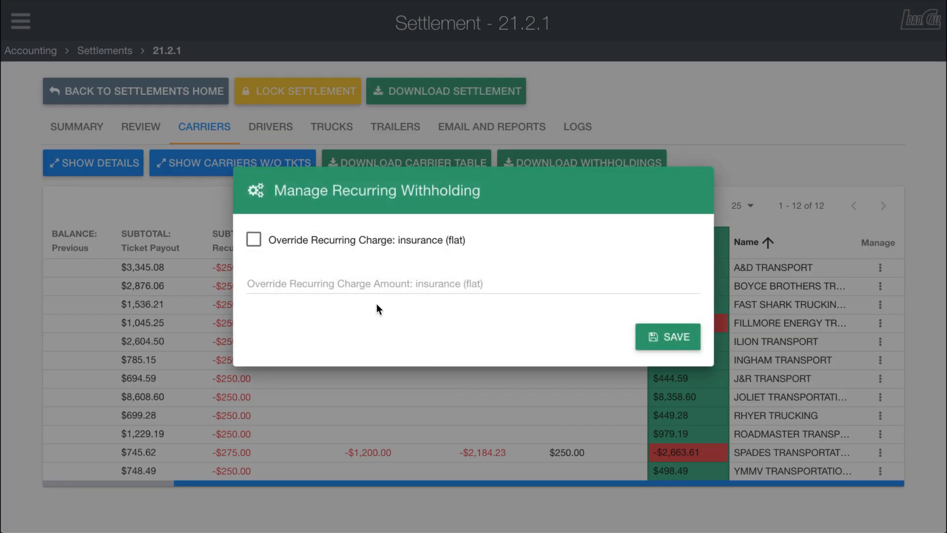
{"action": "left_click", "coordinate": [269, 245]}
{"action": "left_click", "coordinate": [256, 283]}
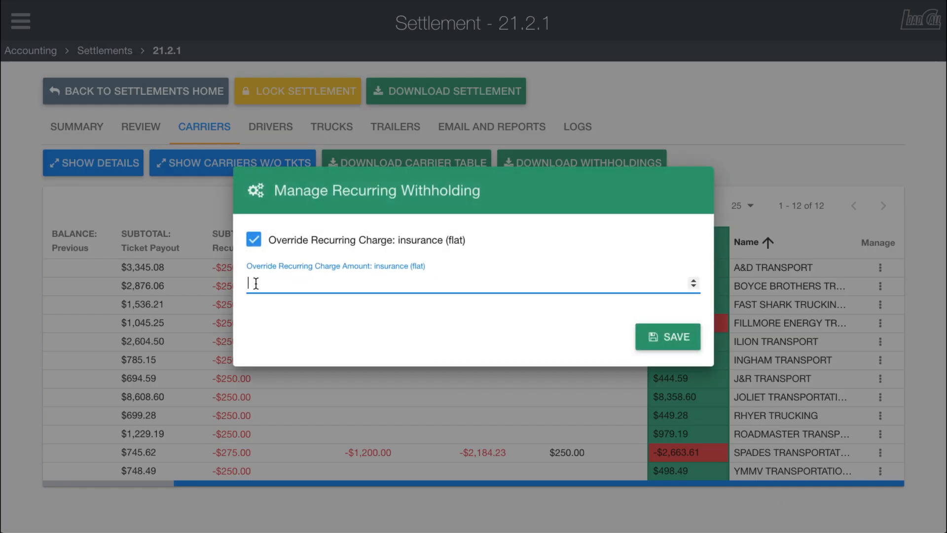
{"action": "type", "text": "200"}
{"action": "left_click", "coordinate": [670, 337]}
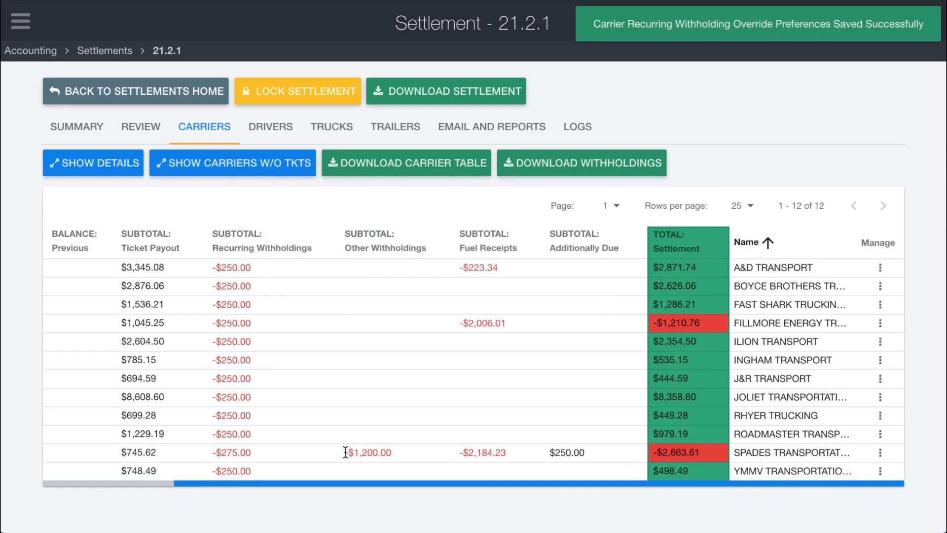
Reopen the recurring withholding overrides for Spades Transportation and save them again.
{"action": "left_click", "coordinate": [880, 453]}
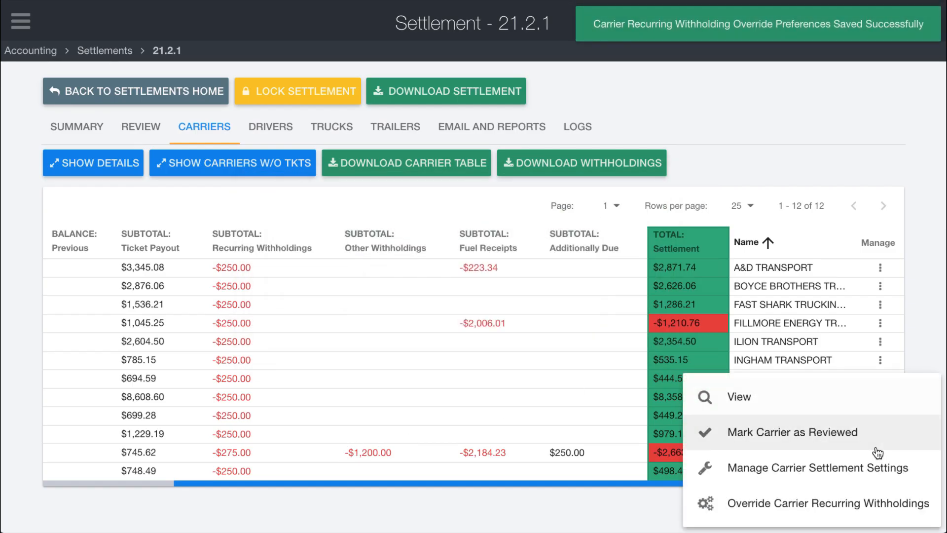
{"action": "left_click", "coordinate": [798, 513]}
{"action": "left_click", "coordinate": [663, 337]}
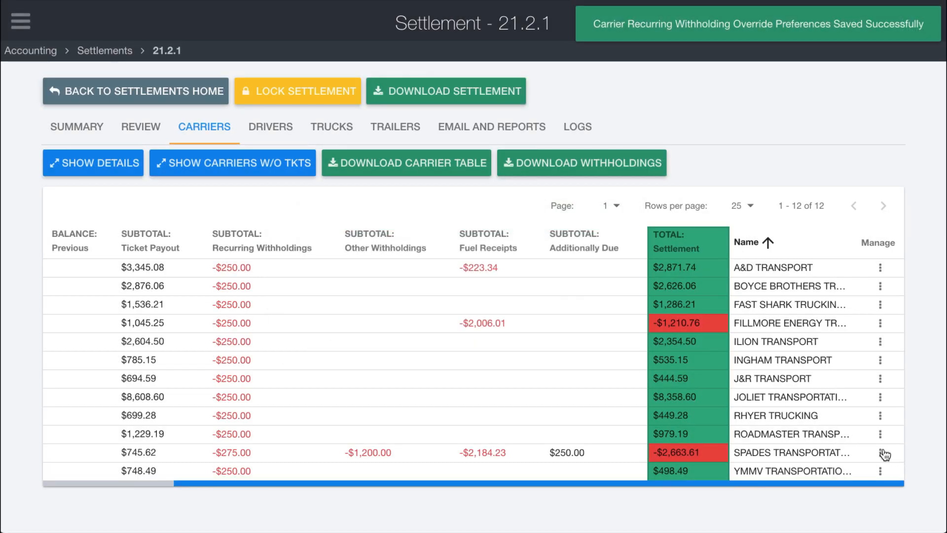
Refresh the carrier settlement for Spades Transportation, check its recurring withholdings in the carrier summary, and close the carrier view.
{"action": "left_click", "coordinate": [881, 452]}
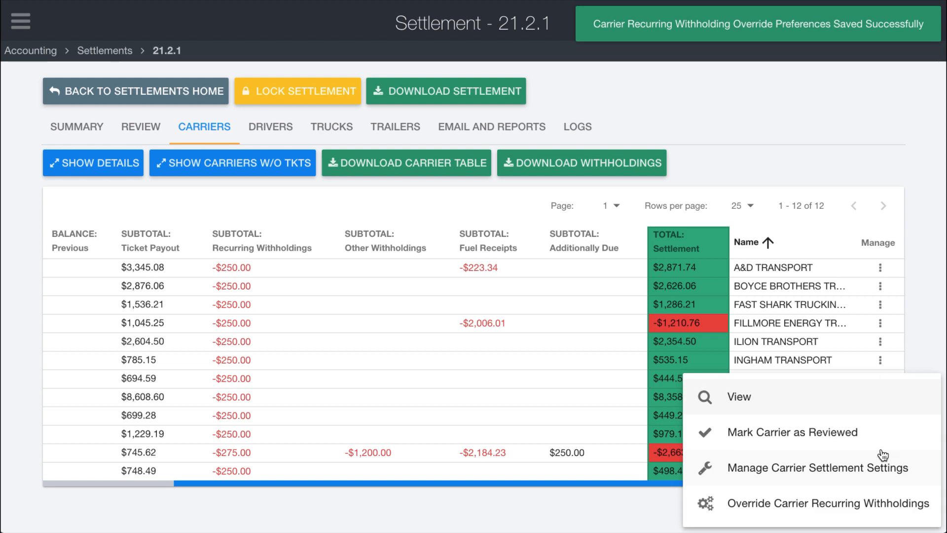
{"action": "left_click", "coordinate": [727, 394]}
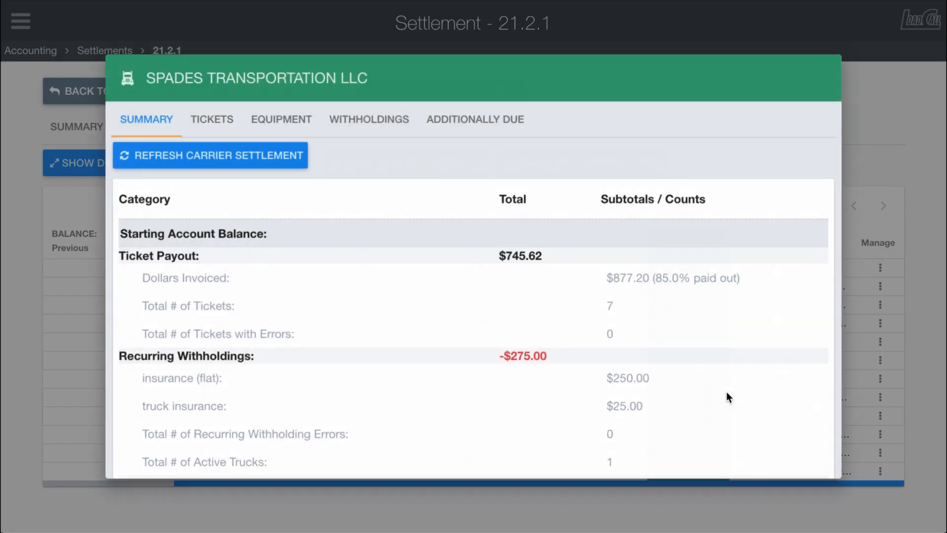
{"action": "left_click", "coordinate": [221, 152]}
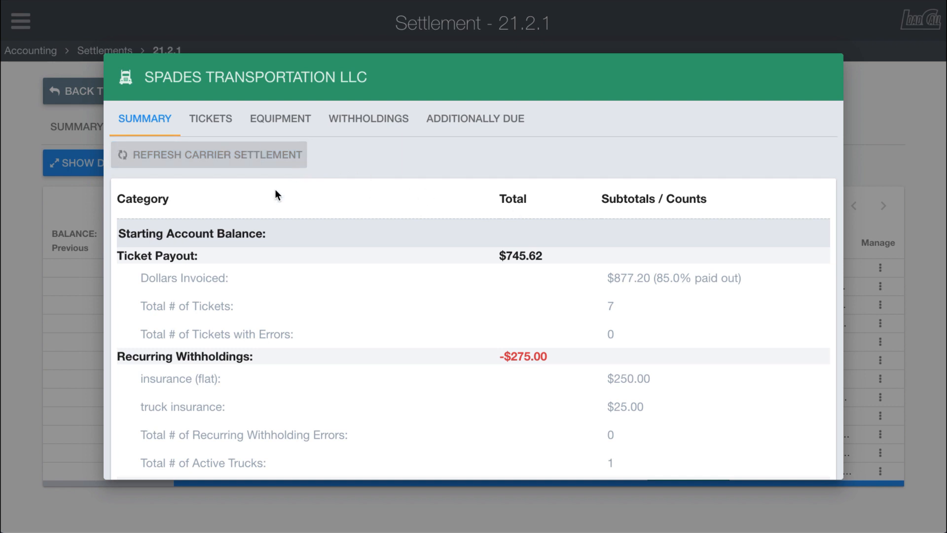
{"action": "scroll", "coordinate": [401, 275], "scroll_direction": "down", "scroll_amount": 3}
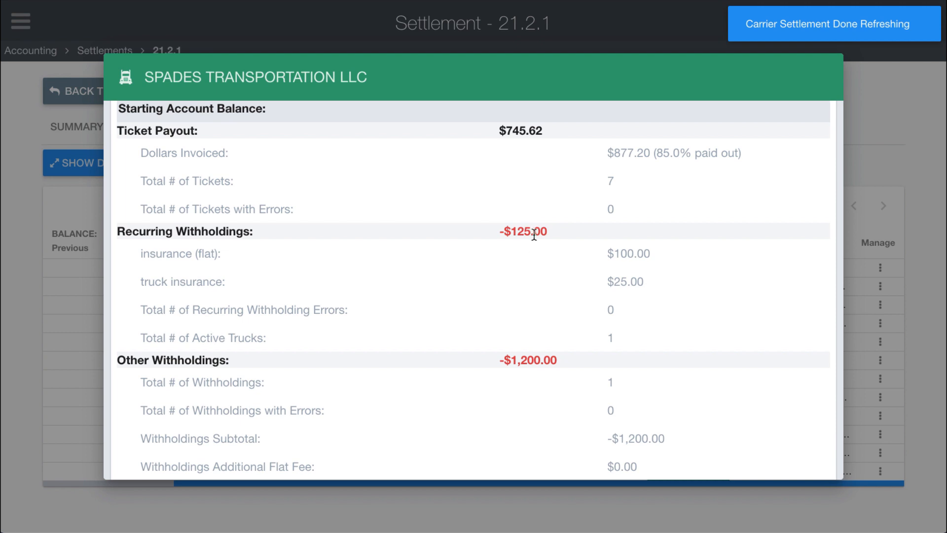
{"action": "left_click", "coordinate": [84, 268]}
Examine the settlement summary's withholdings, fuel receipts, total payout and refresh options, along with the settlement's general details.
{"action": "scroll", "coordinate": [351, 320], "scroll_direction": "left", "scroll_amount": 5}
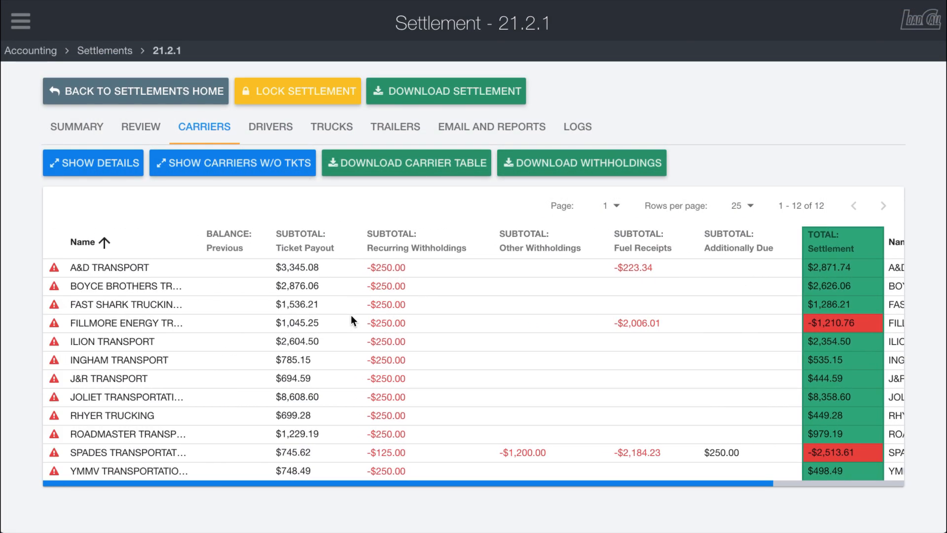
{"action": "left_click", "coordinate": [81, 135]}
{"action": "scroll", "coordinate": [403, 362], "scroll_direction": "down", "scroll_amount": 10}
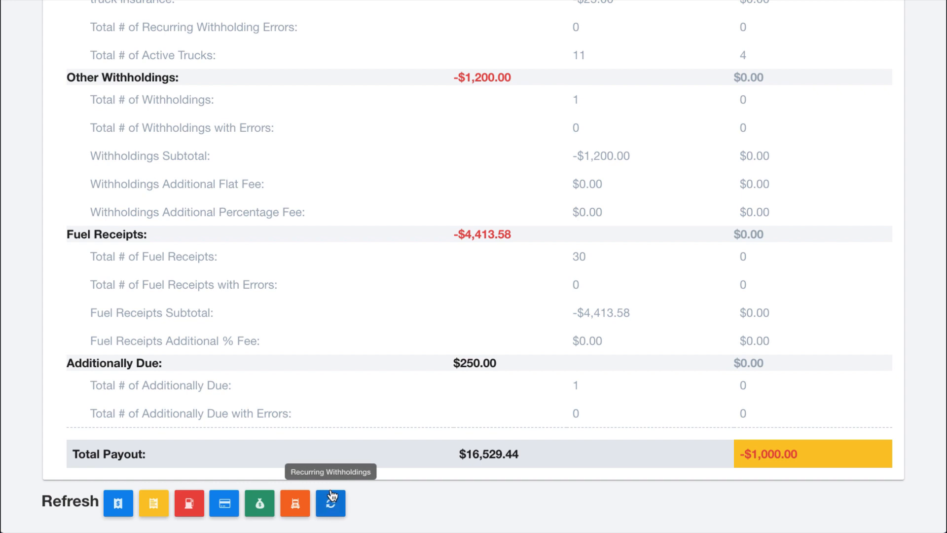
{"action": "scroll", "coordinate": [335, 503], "scroll_direction": "up", "scroll_amount": 2}
{"action": "scroll", "coordinate": [334, 502], "scroll_direction": "up", "scroll_amount": 10}
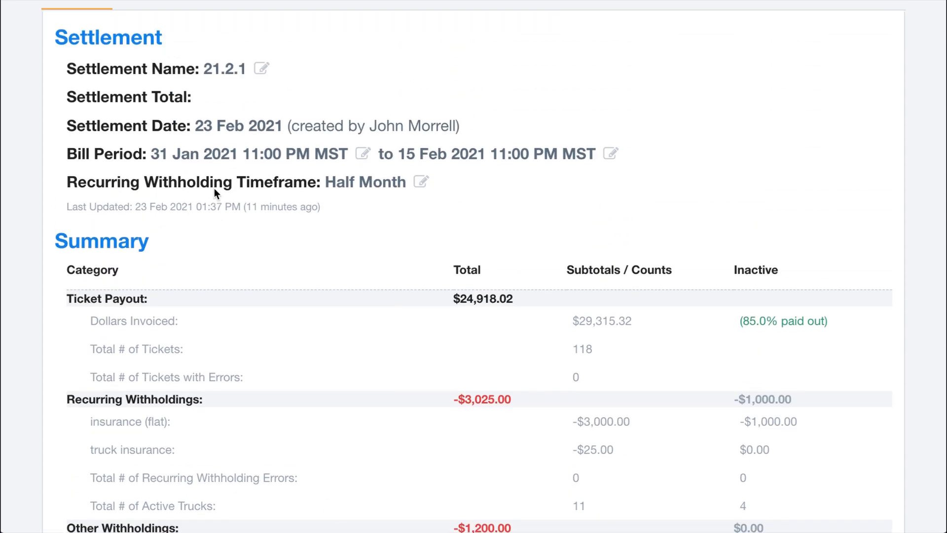
Show the carriers without tickets in the carriers table, examine their recurring withholdings and settlement totals, and hide them again.
{"action": "left_click", "coordinate": [206, 130]}
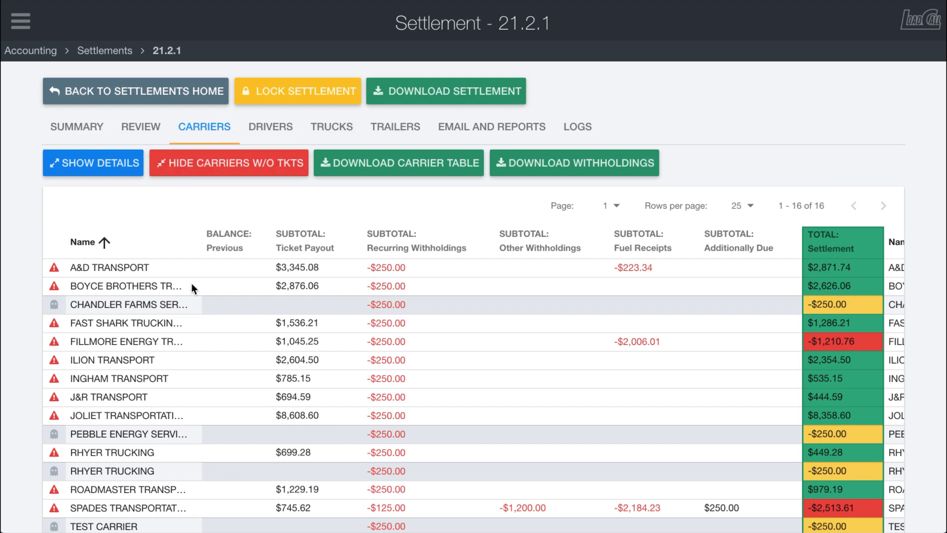
{"action": "scroll", "coordinate": [210, 317], "scroll_direction": "down", "scroll_amount": 1}
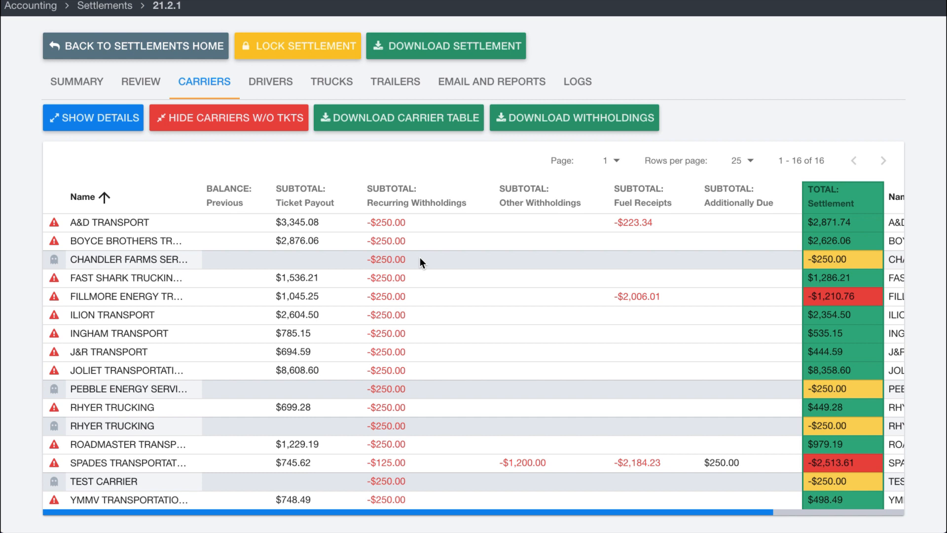
{"action": "mouse_move", "coordinate": [834, 259]}
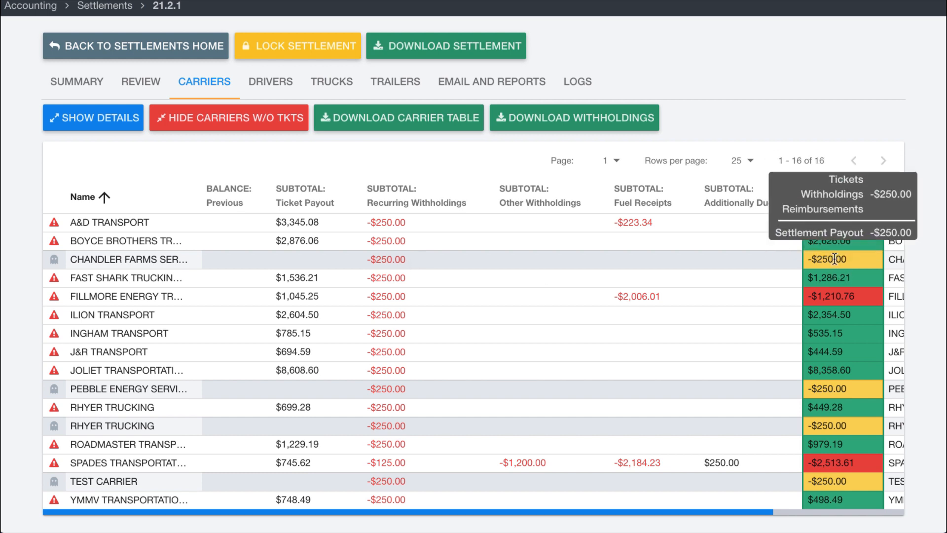
{"action": "mouse_move", "coordinate": [817, 479]}
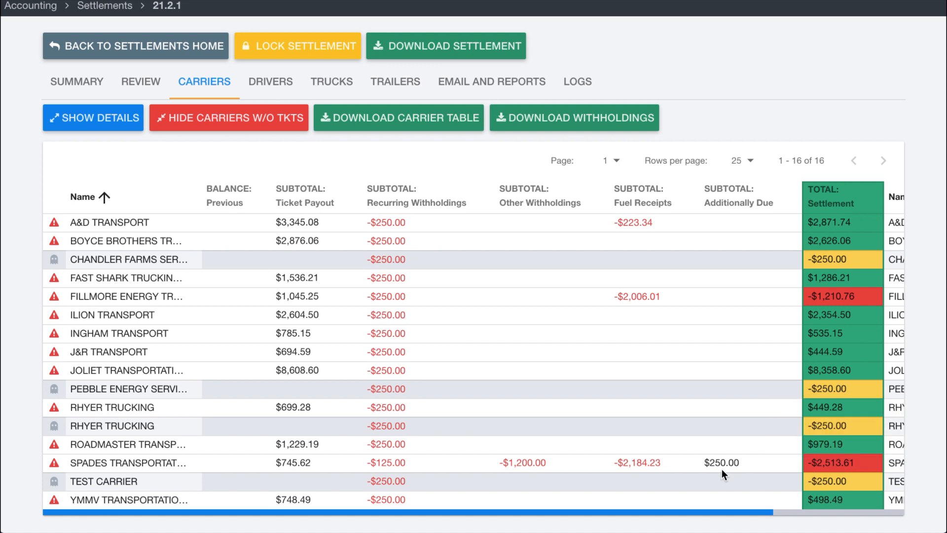
{"action": "scroll", "coordinate": [721, 469], "scroll_direction": "right", "scroll_amount": 5}
{"action": "scroll", "coordinate": [721, 469], "scroll_direction": "left", "scroll_amount": 4}
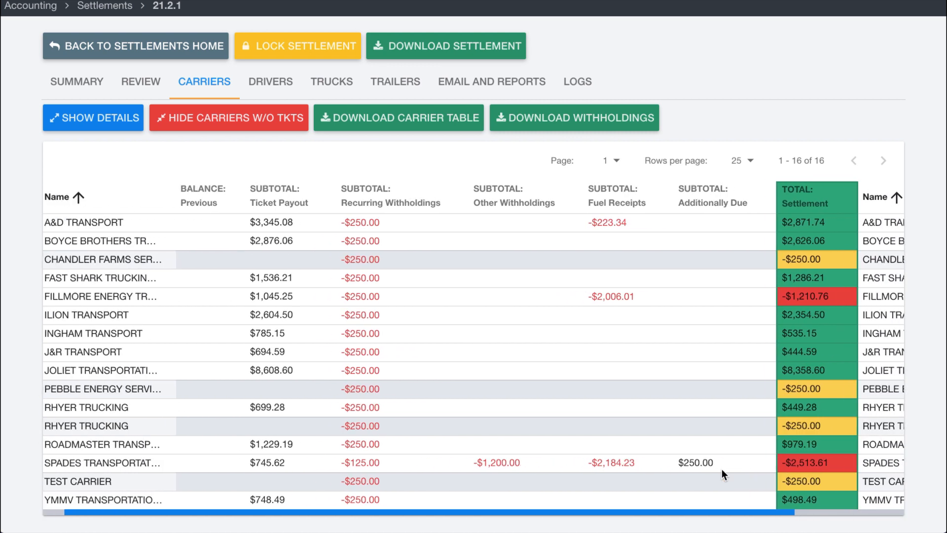
{"action": "scroll", "coordinate": [721, 469], "scroll_direction": "left", "scroll_amount": 2}
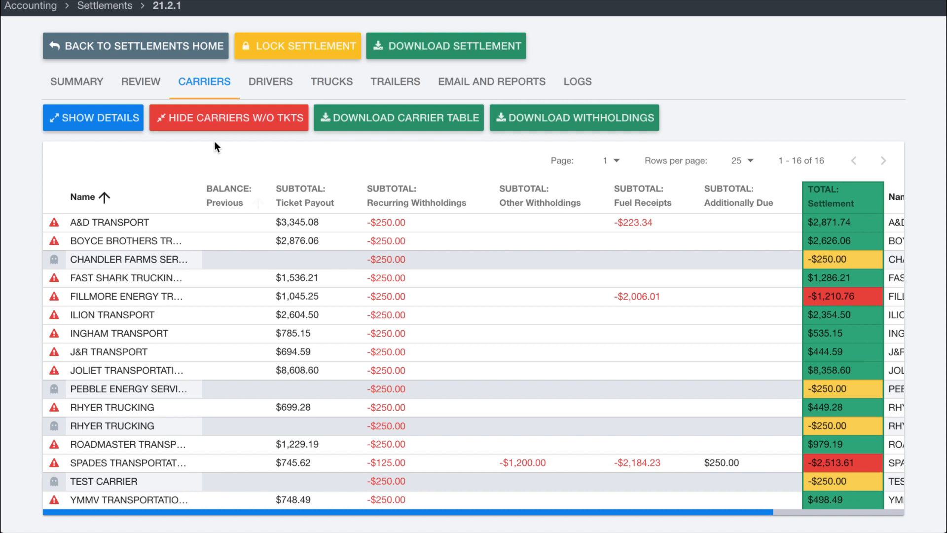
{"action": "left_click", "coordinate": [217, 124]}
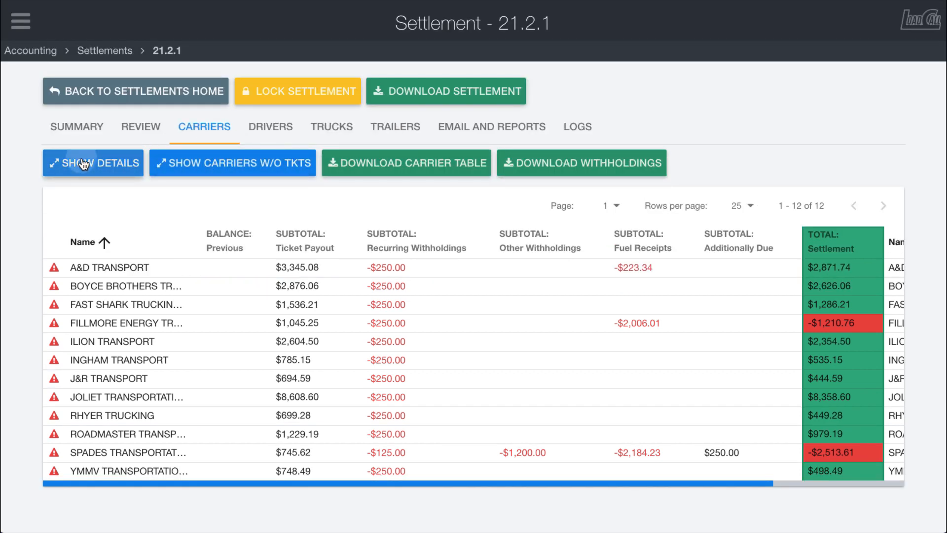
Show the carriers table's detail columns and examine the ticket, withholding, fuel receipt and reimbursement details for each carrier.
{"action": "left_click", "coordinate": [84, 164]}
{"action": "scroll", "coordinate": [422, 332], "scroll_direction": "right", "scroll_amount": 3}
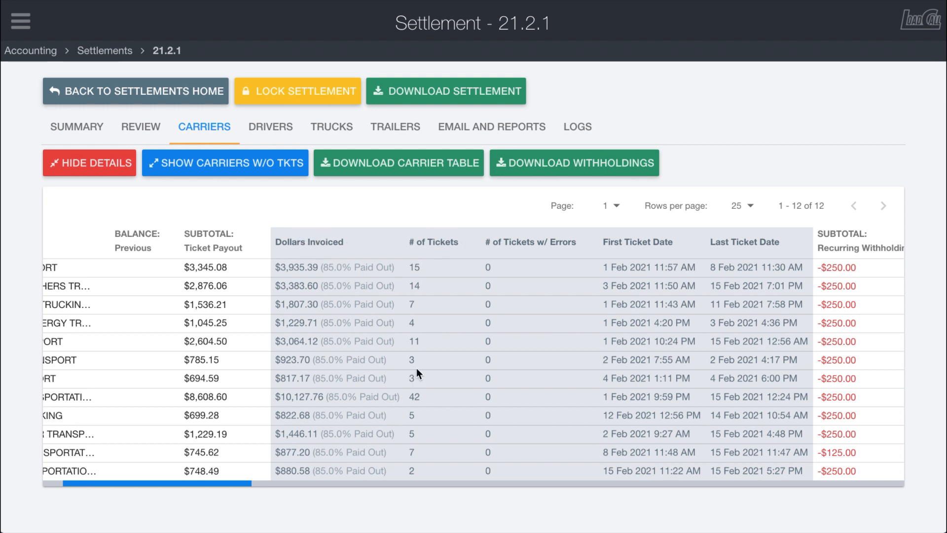
{"action": "scroll", "coordinate": [525, 327], "scroll_direction": "right", "scroll_amount": 10}
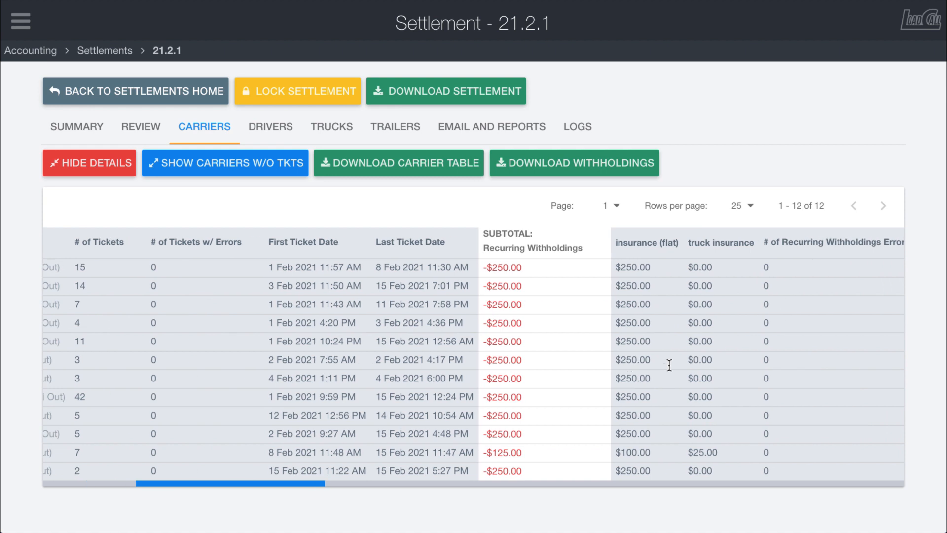
{"action": "scroll", "coordinate": [548, 340], "scroll_direction": "right", "scroll_amount": 5}
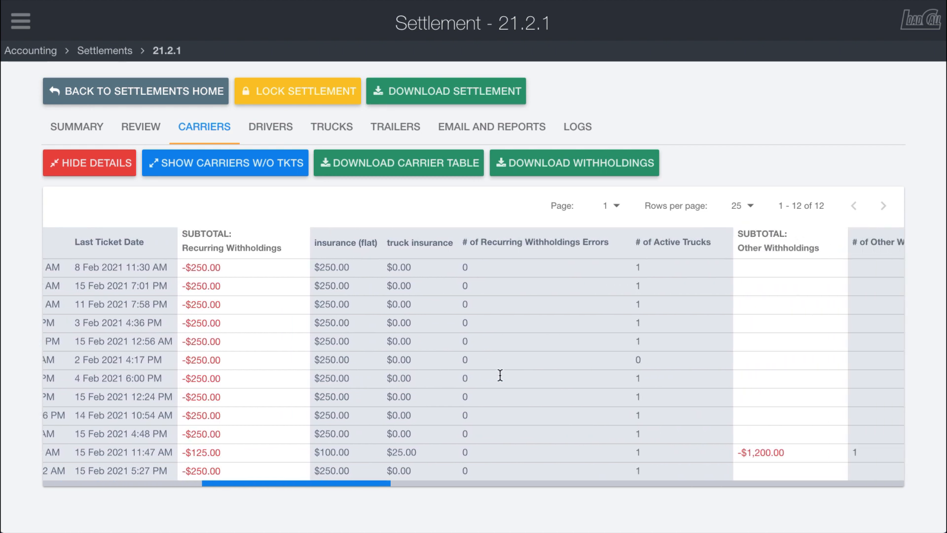
{"action": "scroll", "coordinate": [541, 355], "scroll_direction": "right", "scroll_amount": 20}
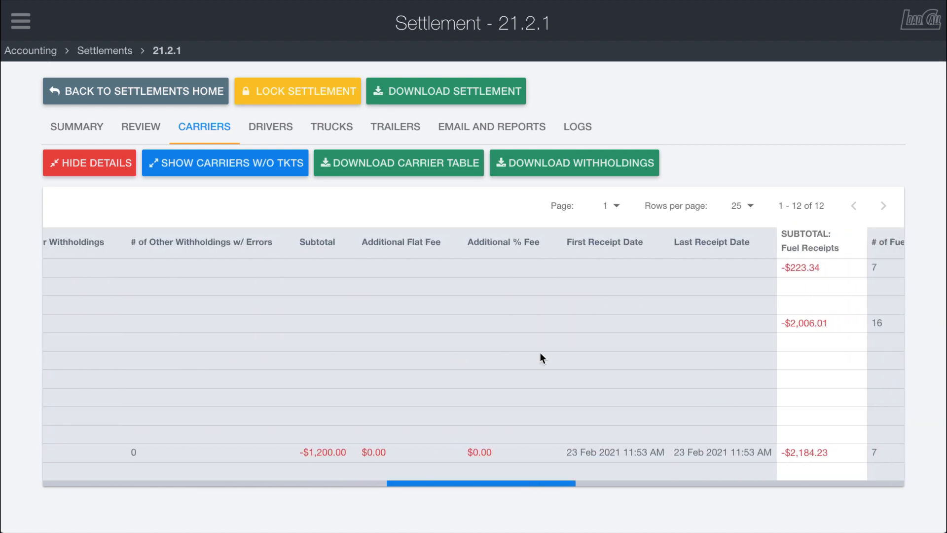
{"action": "scroll", "coordinate": [540, 352], "scroll_direction": "right", "scroll_amount": 20}
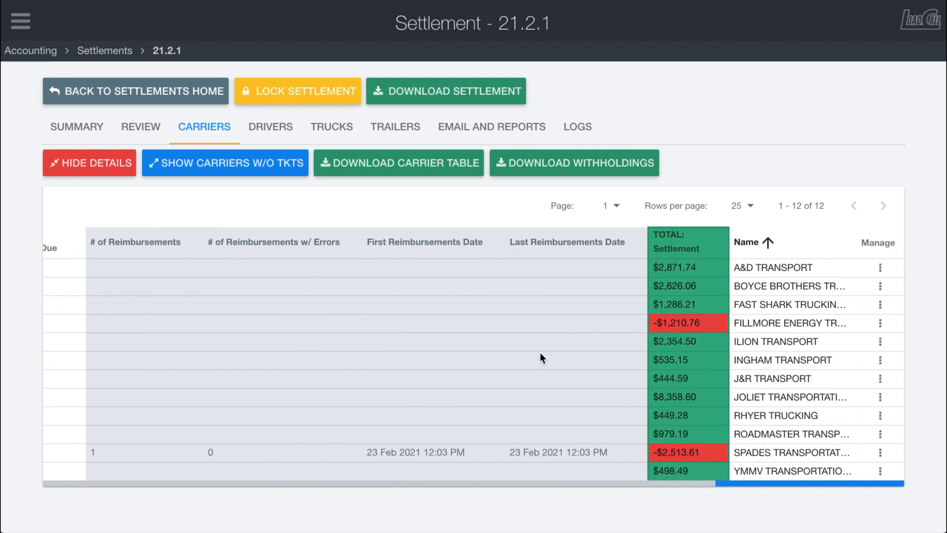
{"action": "scroll", "coordinate": [539, 352], "scroll_direction": "left", "scroll_amount": 20}
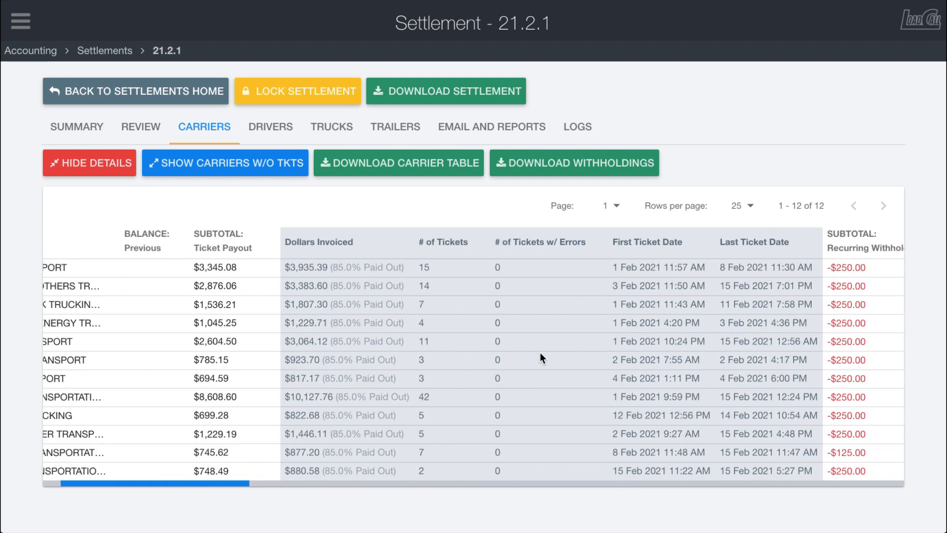
{"action": "scroll", "coordinate": [540, 352], "scroll_direction": "left", "scroll_amount": 5}
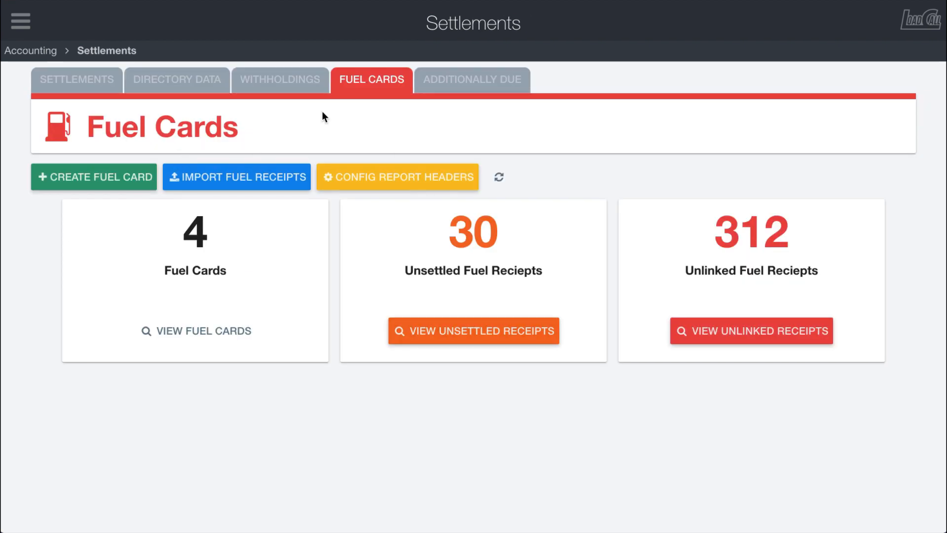
Reopen settlement 21.2.1 from the settlements list and show its carriers table.
{"action": "left_click", "coordinate": [74, 69]}
{"action": "left_click", "coordinate": [891, 293]}
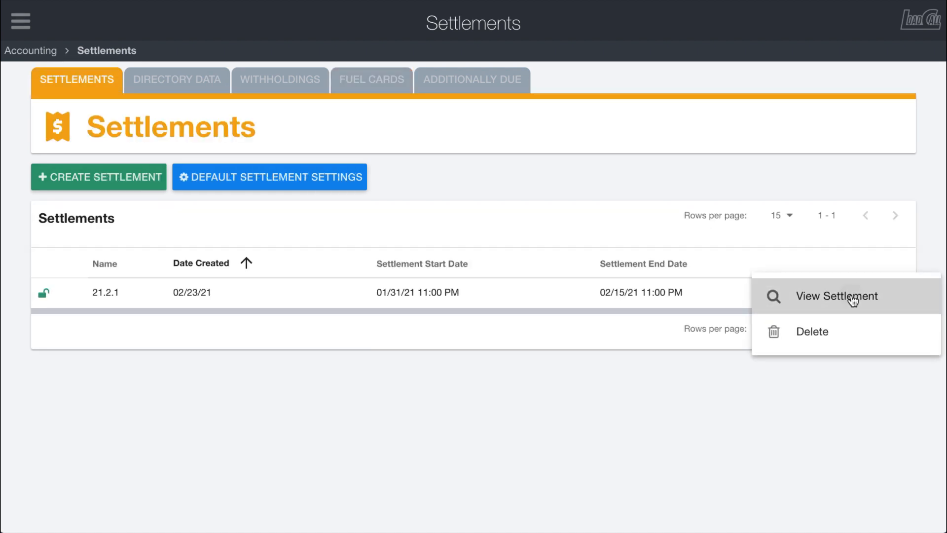
{"action": "left_click", "coordinate": [849, 298]}
{"action": "left_click", "coordinate": [213, 127]}
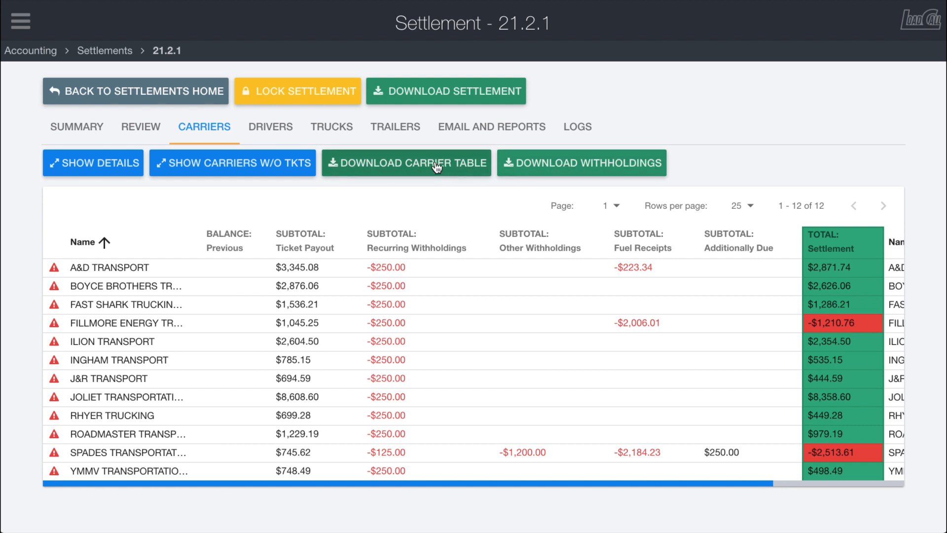
Expand the carriers table with both the detail columns and the carriers without tickets, and collapse both again.
{"action": "left_click", "coordinate": [211, 161]}
{"action": "left_click", "coordinate": [211, 162]}
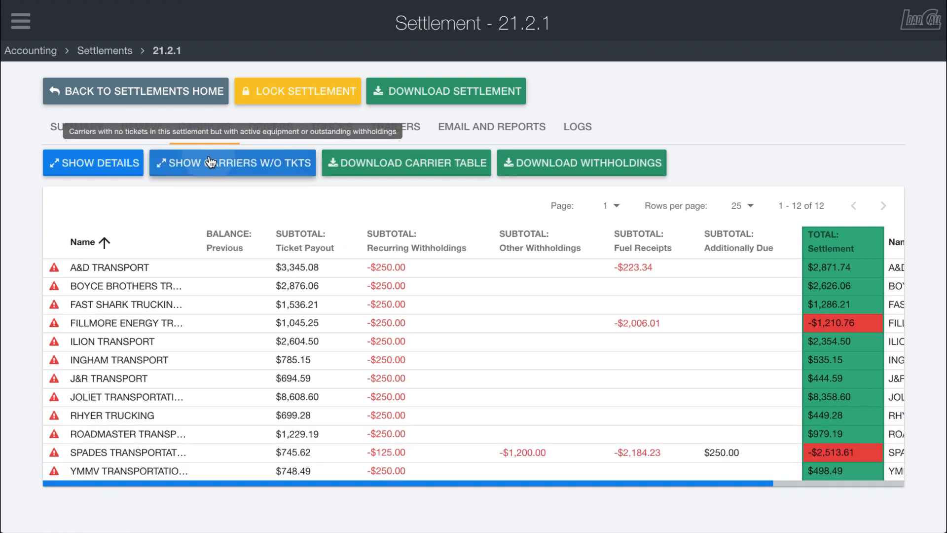
{"action": "left_click", "coordinate": [211, 162]}
{"action": "left_click", "coordinate": [110, 164]}
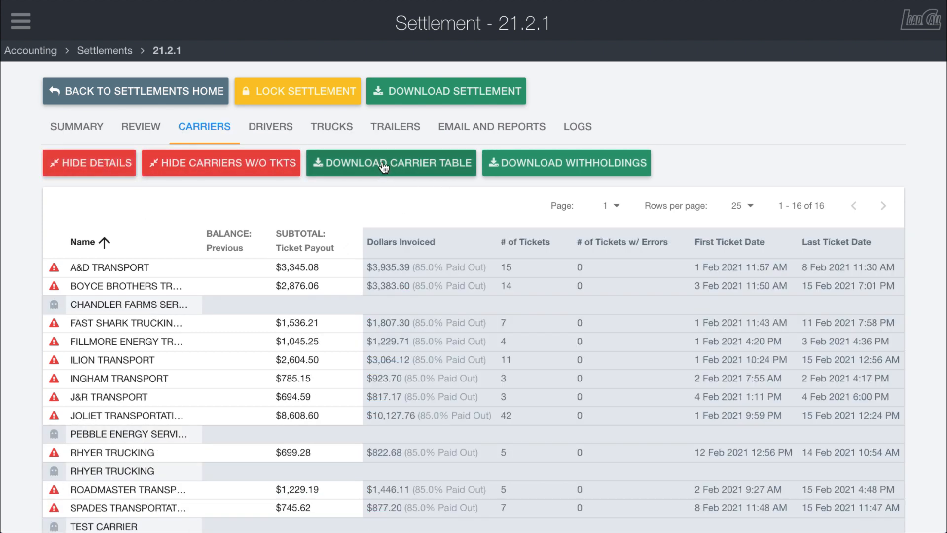
{"action": "left_click", "coordinate": [211, 163]}
{"action": "left_click", "coordinate": [106, 163]}
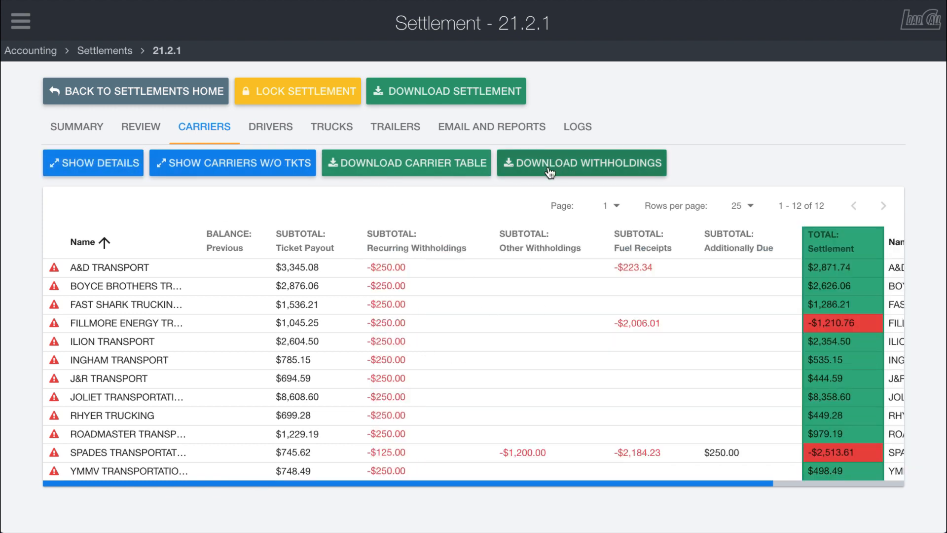
View the carrier settlement summary for A&D Transport and close it.
{"action": "scroll", "coordinate": [493, 304], "scroll_direction": "right", "scroll_amount": 3}
{"action": "scroll", "coordinate": [493, 304], "scroll_direction": "right", "scroll_amount": 2}
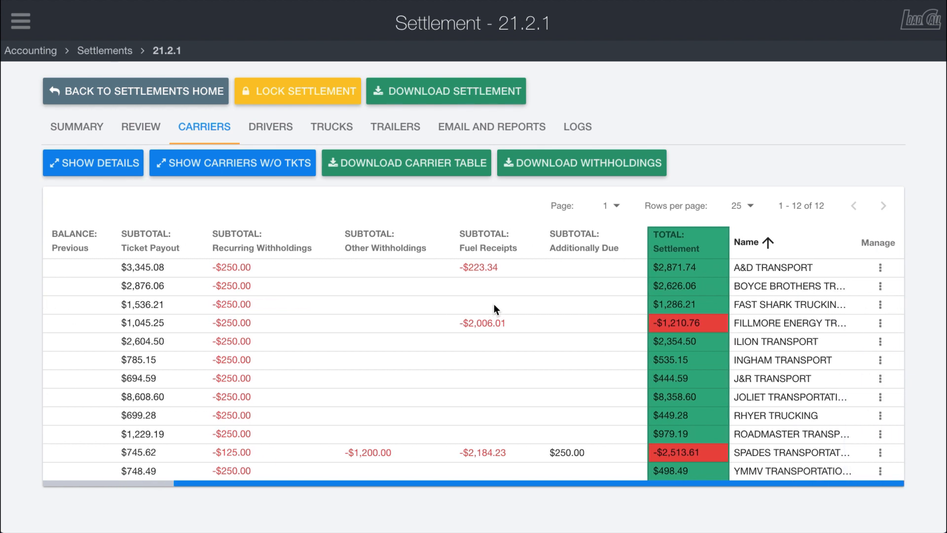
{"action": "left_click", "coordinate": [881, 267]}
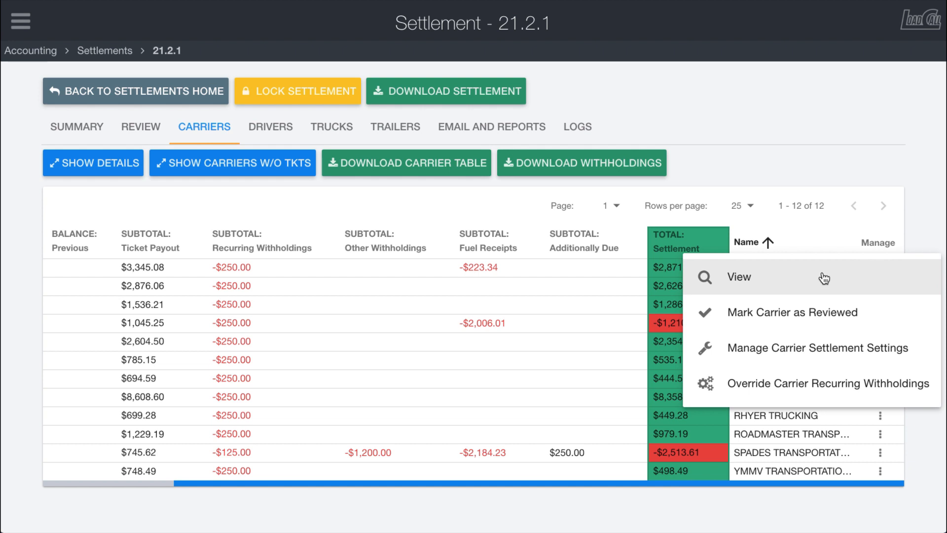
{"action": "left_click", "coordinate": [729, 279]}
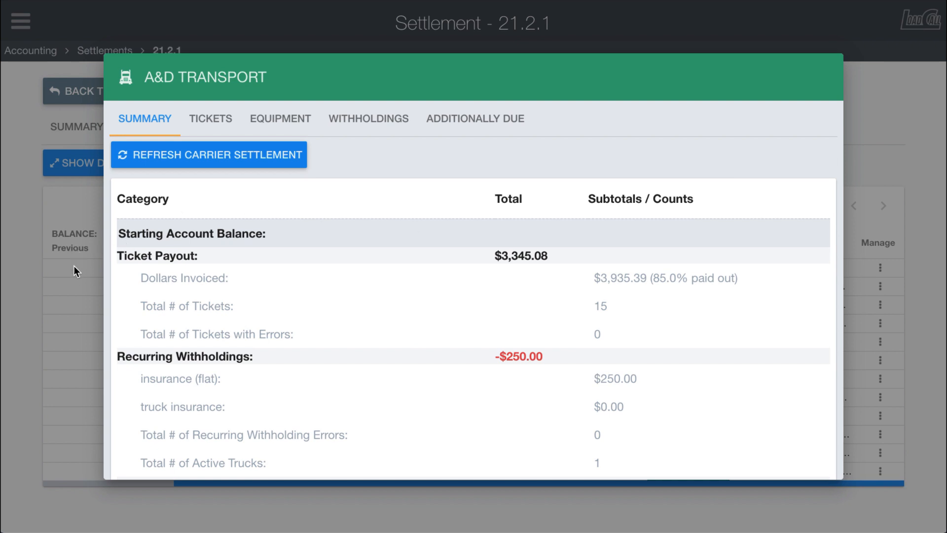
{"action": "left_click", "coordinate": [74, 279]}
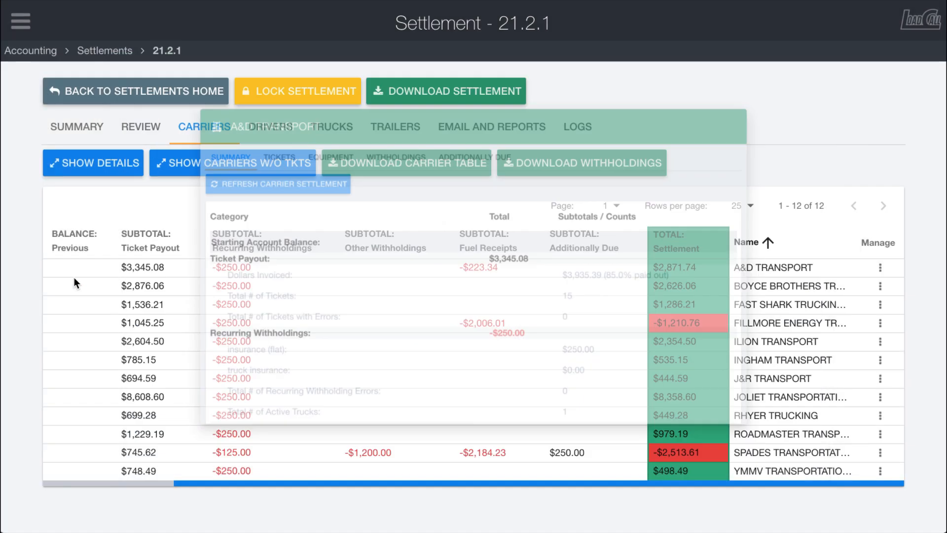